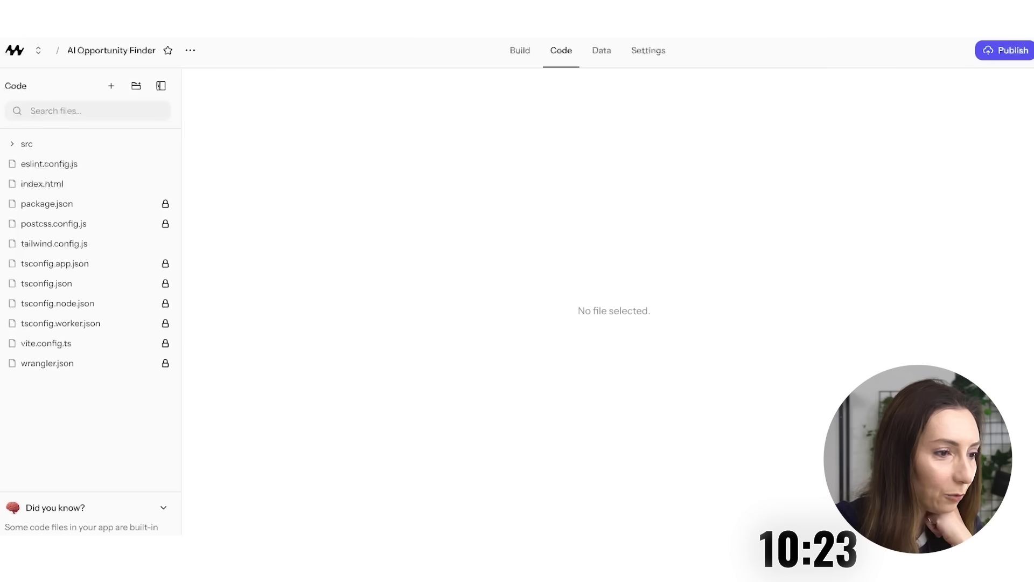
- Open the eslint.config.js file from the project's code files
{"action": "left_click", "coordinate": [49, 163]}
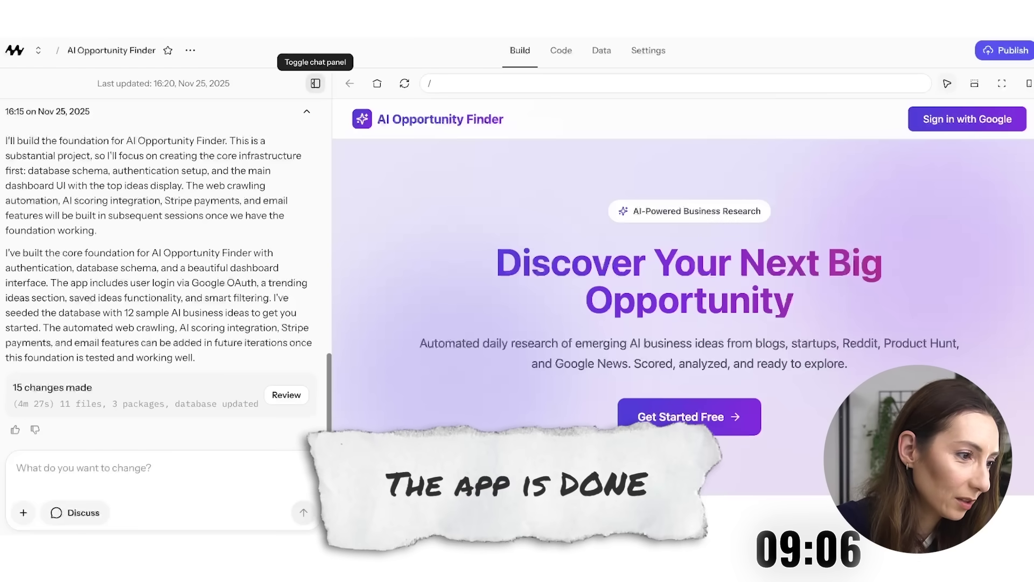
- Hide the chat to widen the preview and review the landing page from the hero section to the closing call to action
{"action": "left_click", "coordinate": [315, 83]}
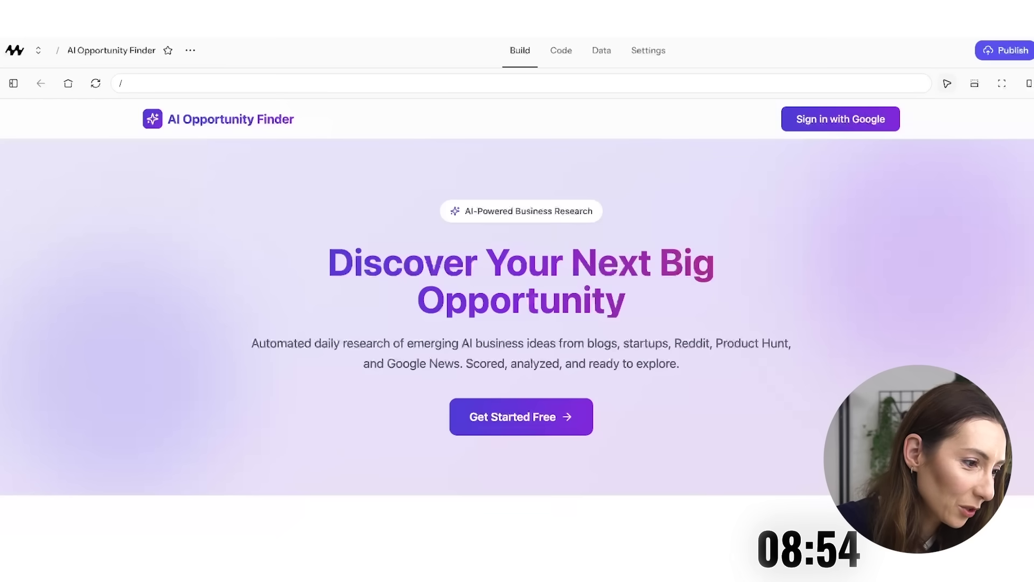
{"action": "scroll", "coordinate": [517, 323], "scroll_direction": "down", "scroll_amount": 1}
{"action": "scroll", "coordinate": [517, 337], "scroll_direction": "down", "scroll_amount": 1}
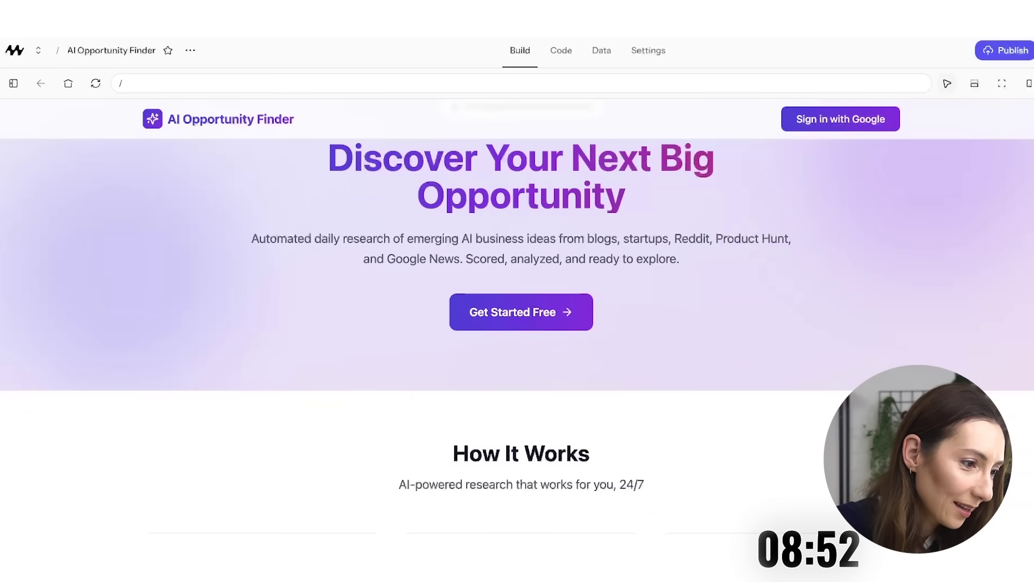
{"action": "scroll", "coordinate": [517, 333], "scroll_direction": "down", "scroll_amount": 2}
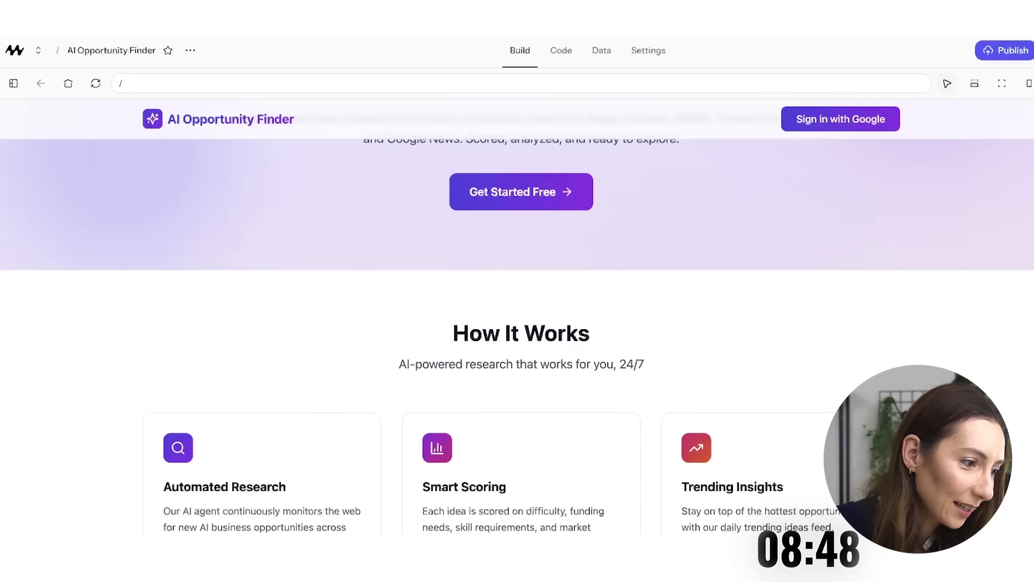
{"action": "scroll", "coordinate": [517, 323], "scroll_direction": "down", "scroll_amount": 2}
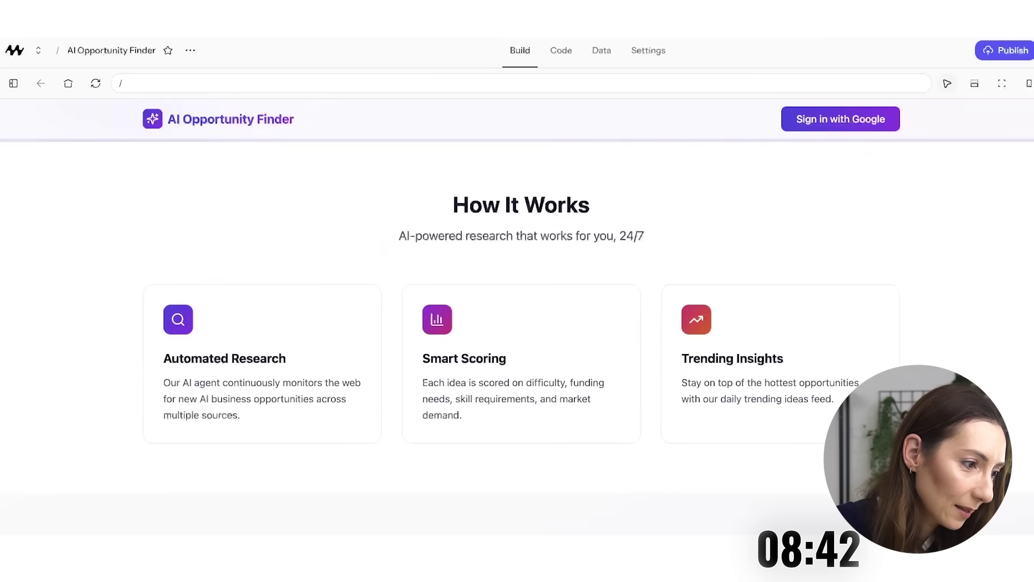
{"action": "scroll", "coordinate": [517, 324], "scroll_direction": "down", "scroll_amount": 5}
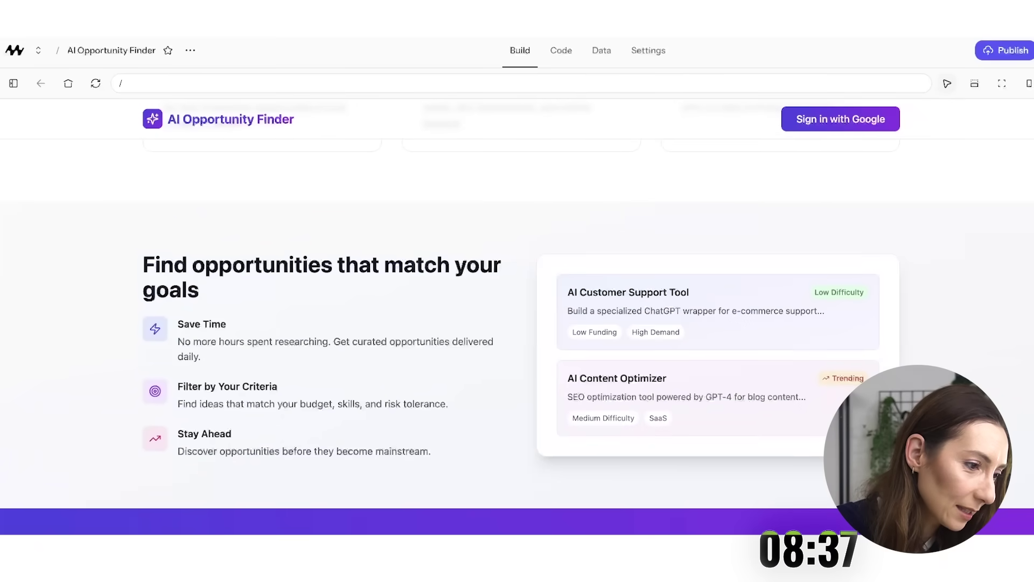
{"action": "scroll", "coordinate": [517, 323], "scroll_direction": "down", "scroll_amount": 5}
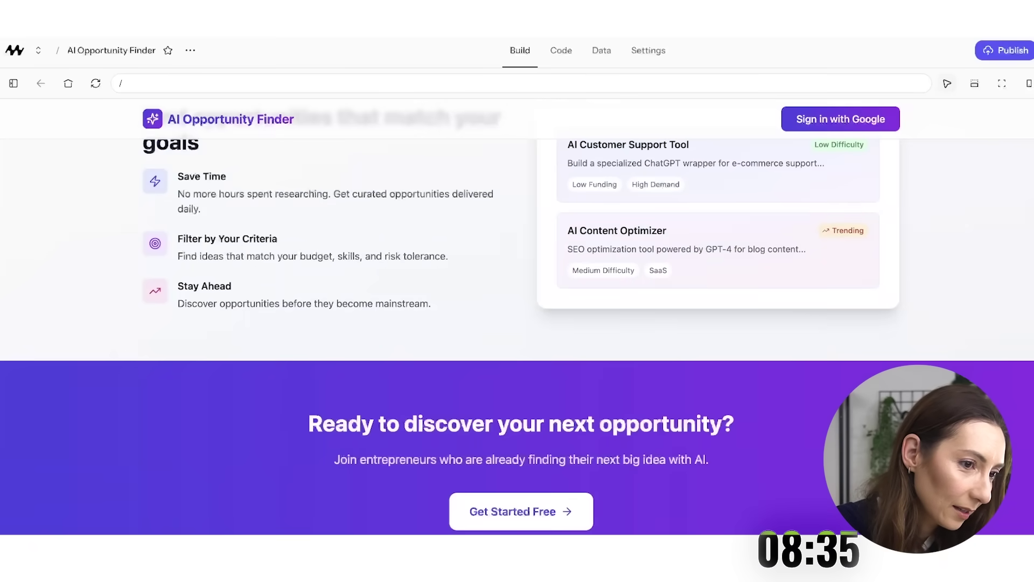
{"action": "scroll", "coordinate": [517, 323], "scroll_direction": "up", "scroll_amount": 10}
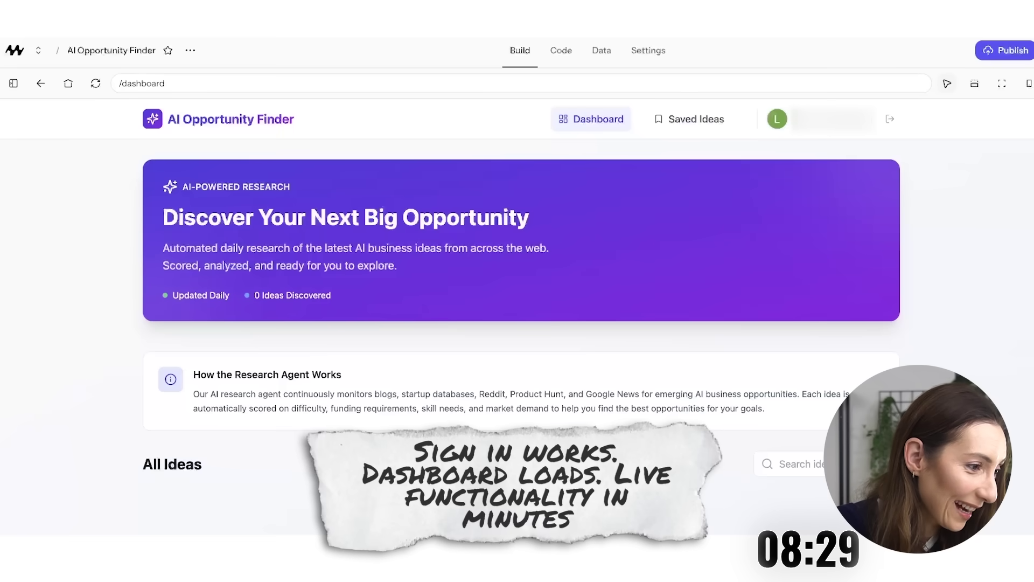
- Examine the signed-in dashboard's banner, research agent explanation and All Ideas section
{"action": "scroll", "coordinate": [517, 323], "scroll_direction": "down", "scroll_amount": 2}
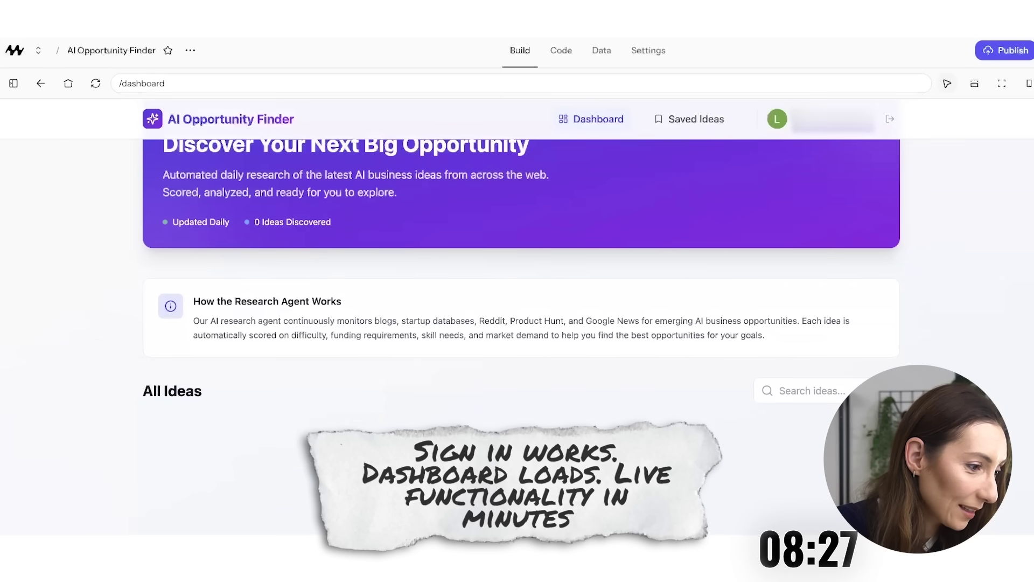
{"action": "scroll", "coordinate": [517, 323], "scroll_direction": "up", "scroll_amount": 2}
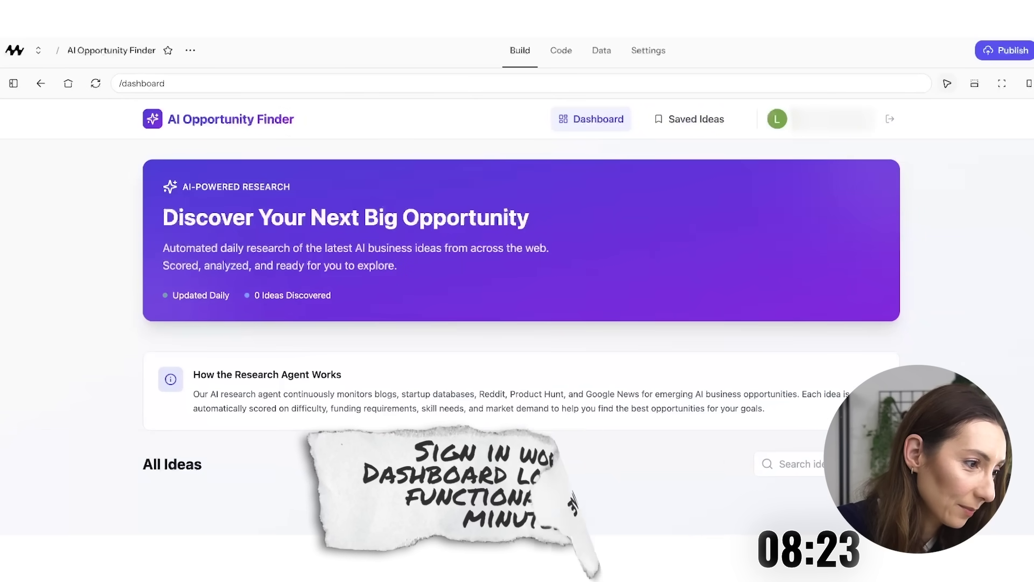
{"action": "scroll", "coordinate": [517, 323], "scroll_direction": "down", "scroll_amount": 2}
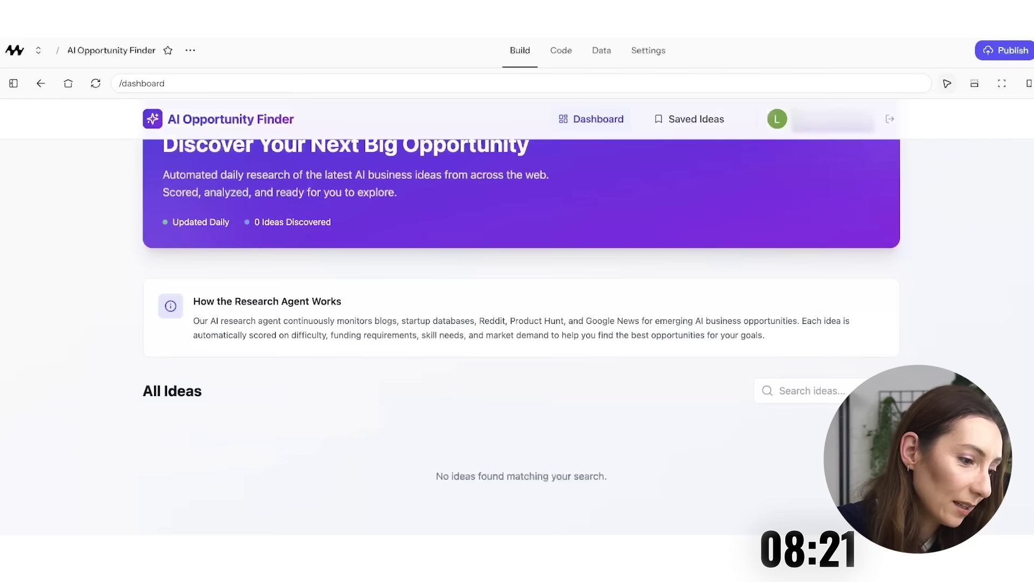
{"action": "scroll", "coordinate": [517, 323], "scroll_direction": "up", "scroll_amount": 2}
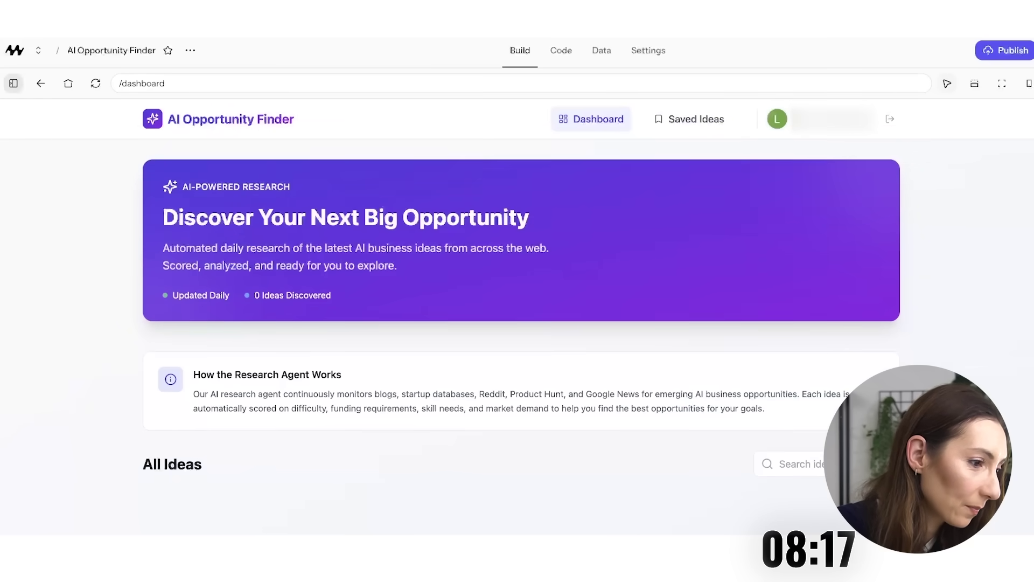
- Reopen the chat, request "please prepopulate with some sample business ideas so I can test the interface", and load the sample ideas
{"action": "left_click", "coordinate": [14, 83]}
{"action": "type", "text": "please prepopulate with some sample business ideas so I can test the interfac"}
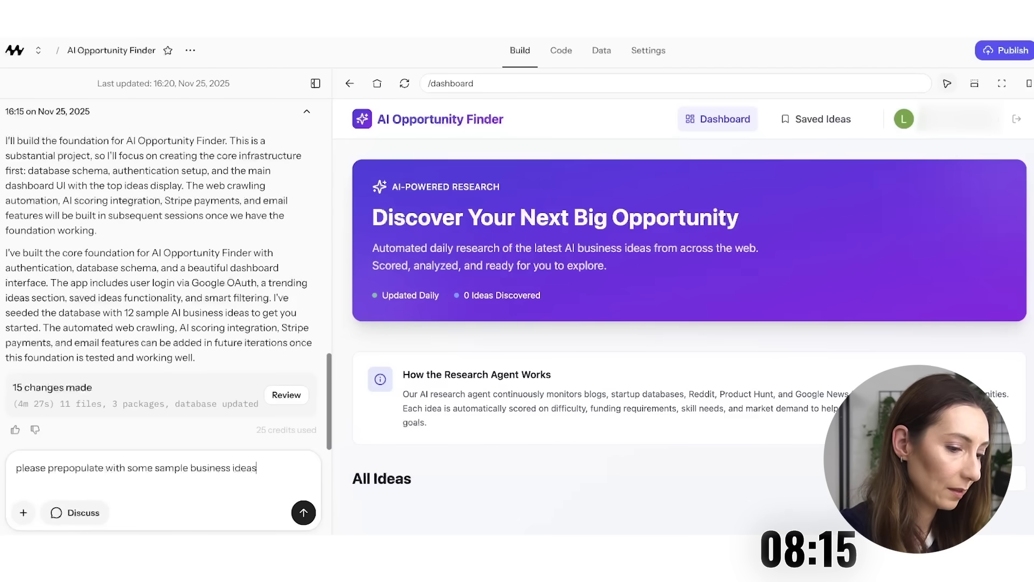
{"action": "type", "text": "e"}
{"action": "key", "text": "Return"}
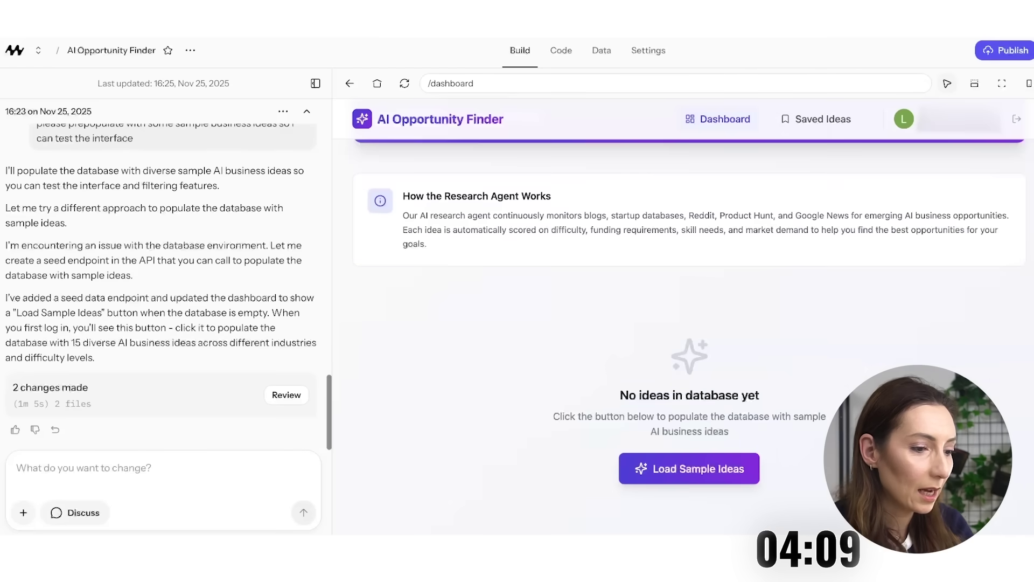
{"action": "left_click", "coordinate": [689, 467]}
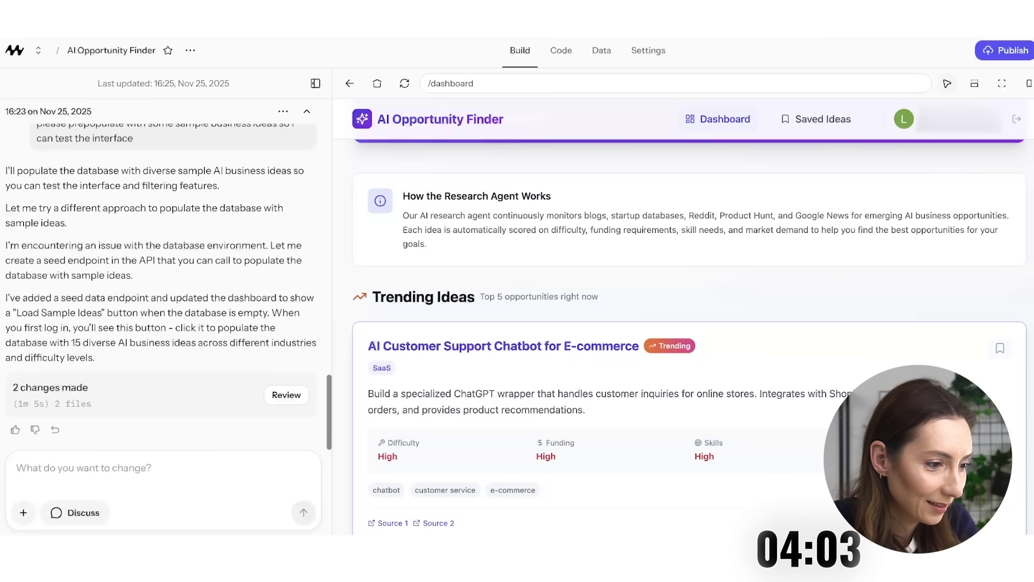
- Examine the Trending Ideas and All Ideas cards on the dashboard, including their scores, tags and source links
{"action": "scroll", "coordinate": [689, 350], "scroll_direction": "down", "scroll_amount": 2}
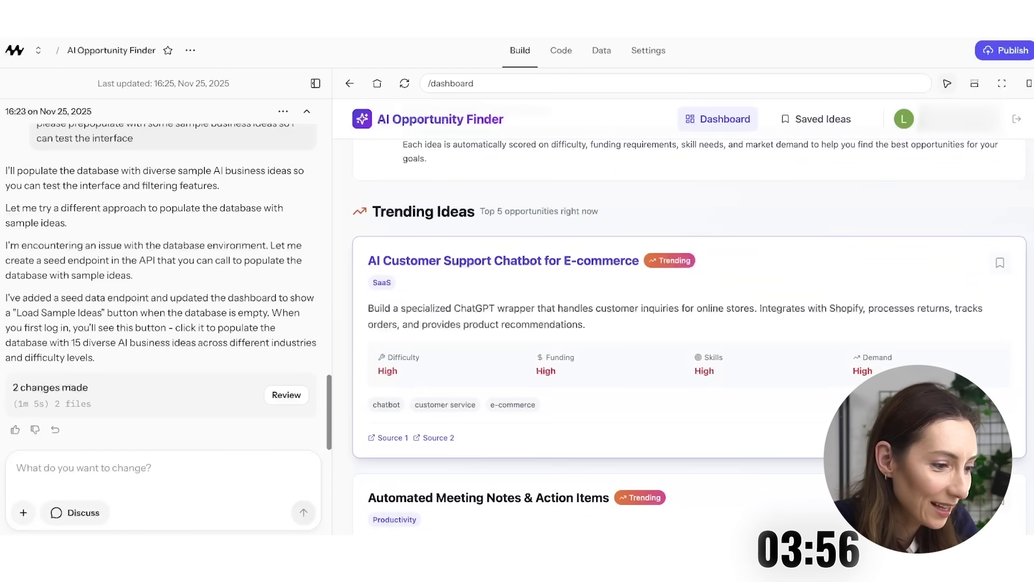
{"action": "scroll", "coordinate": [689, 323], "scroll_direction": "down", "scroll_amount": 1}
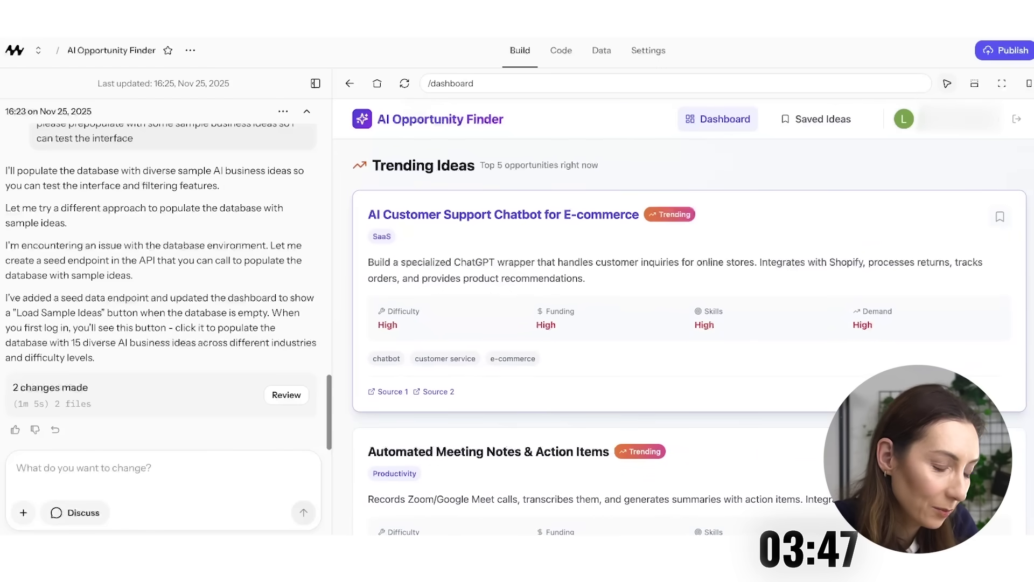
{"action": "scroll", "coordinate": [684, 334], "scroll_direction": "down", "scroll_amount": 2}
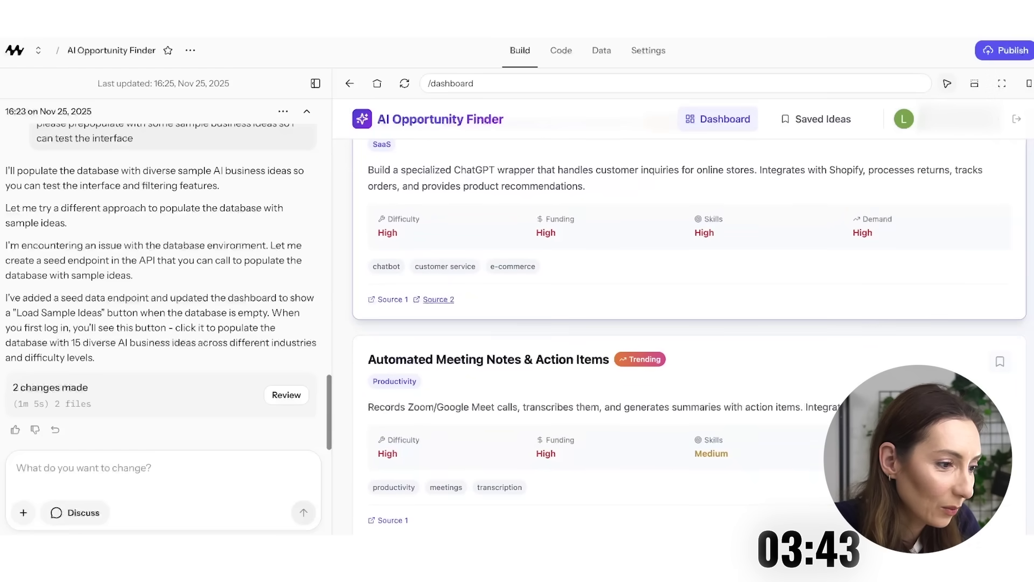
{"action": "scroll", "coordinate": [433, 300], "scroll_direction": "down", "scroll_amount": 5}
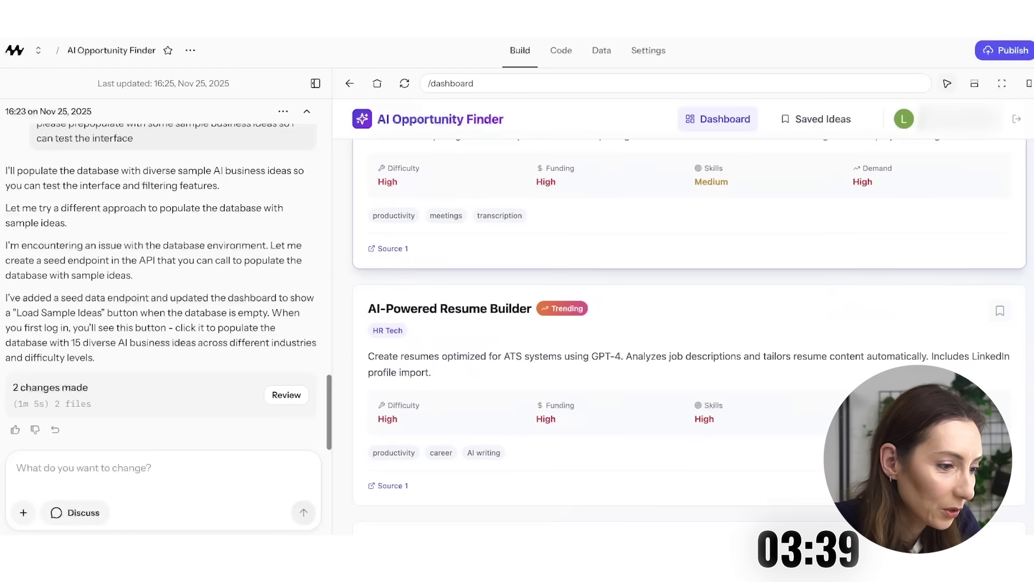
{"action": "scroll", "coordinate": [688, 336], "scroll_direction": "down", "scroll_amount": 3}
{"action": "scroll", "coordinate": [688, 336], "scroll_direction": "down", "scroll_amount": 4}
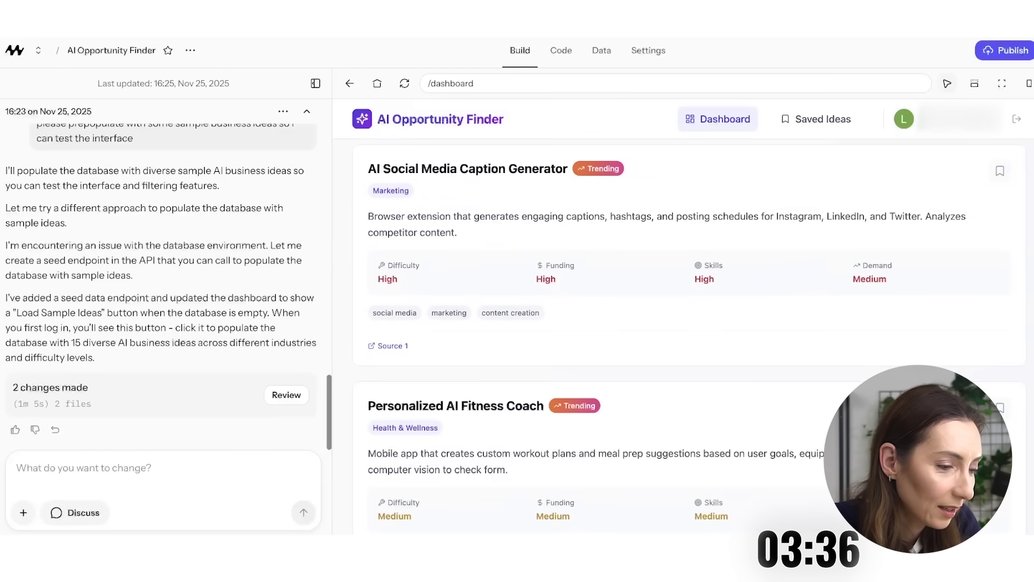
{"action": "scroll", "coordinate": [688, 337], "scroll_direction": "down", "scroll_amount": 3}
{"action": "scroll", "coordinate": [688, 337], "scroll_direction": "down", "scroll_amount": 3}
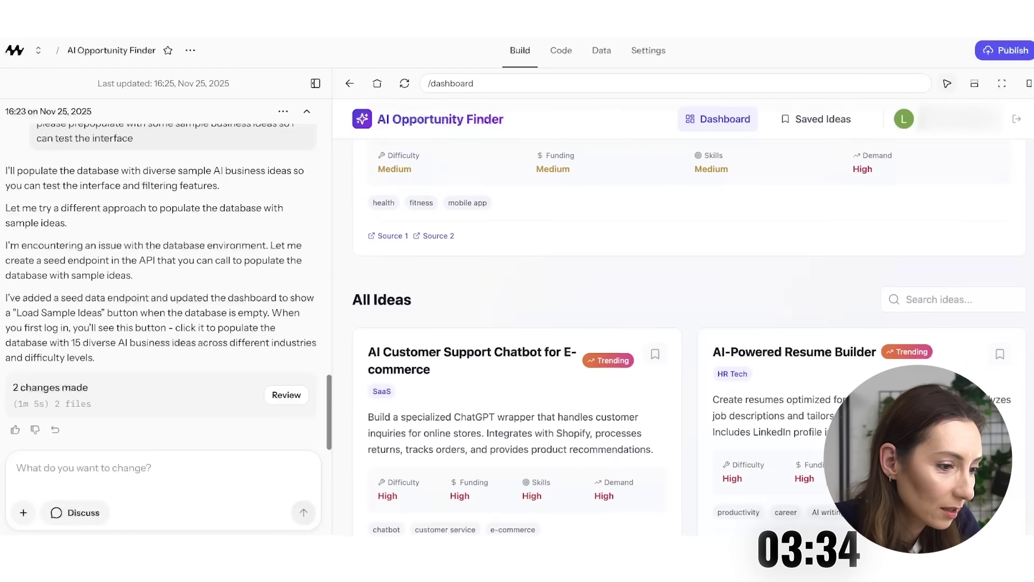
{"action": "scroll", "coordinate": [687, 337], "scroll_direction": "down", "scroll_amount": 3}
{"action": "scroll", "coordinate": [687, 337], "scroll_direction": "down", "scroll_amount": 5}
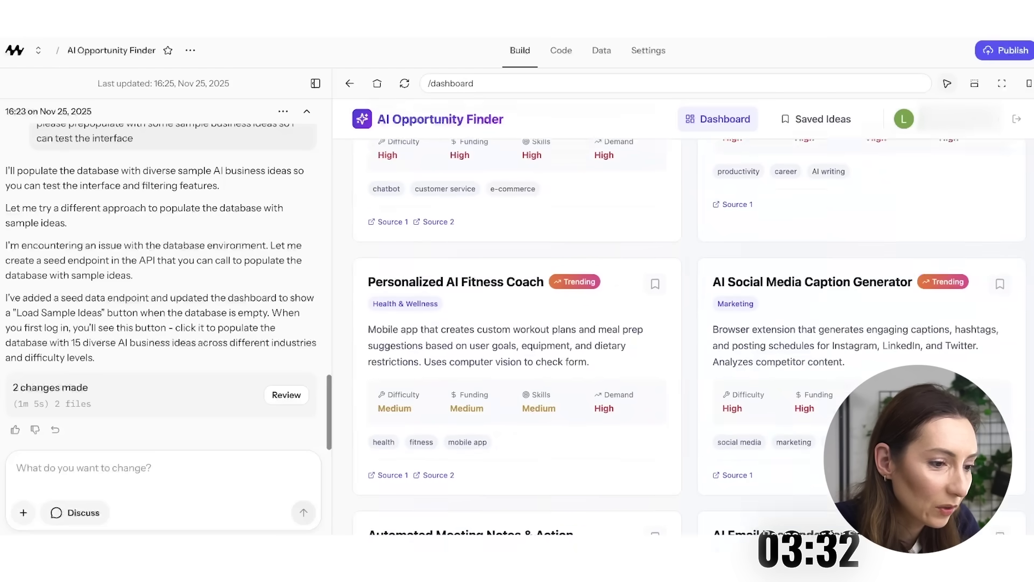
{"action": "scroll", "coordinate": [688, 336], "scroll_direction": "down", "scroll_amount": 10}
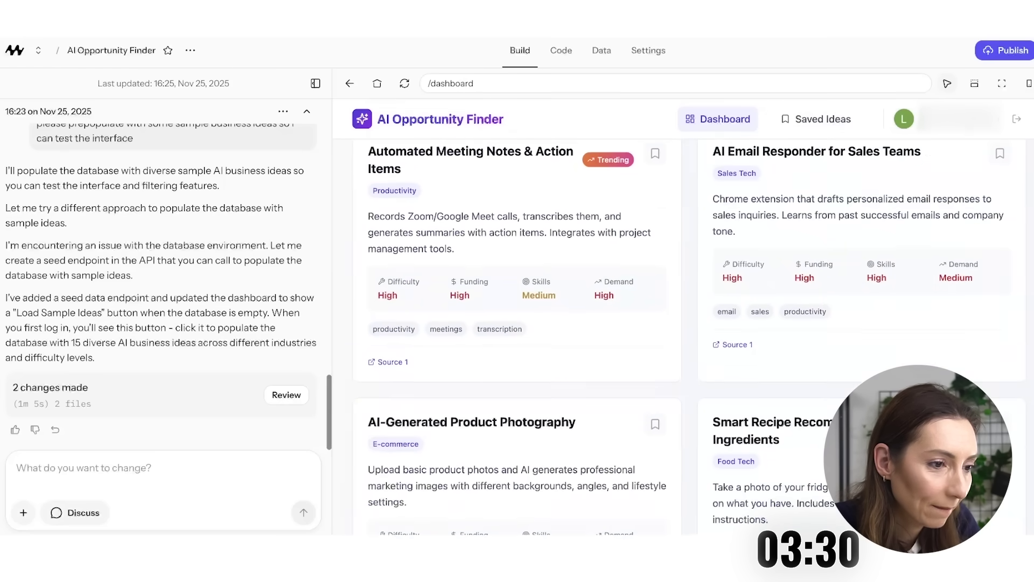
{"action": "scroll", "coordinate": [688, 337], "scroll_direction": "up", "scroll_amount": 4}
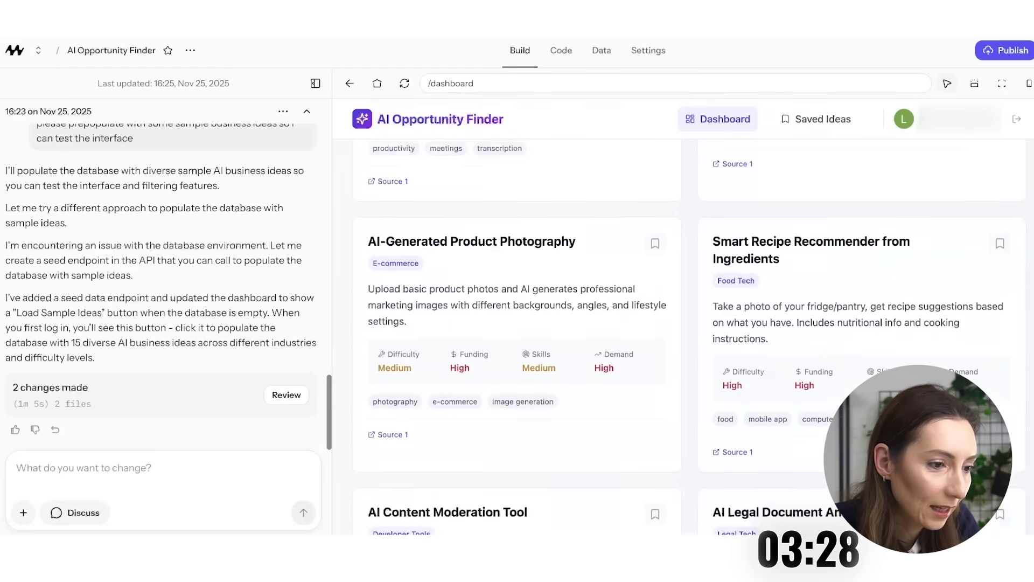
{"action": "scroll", "coordinate": [688, 336], "scroll_direction": "down", "scroll_amount": 5}
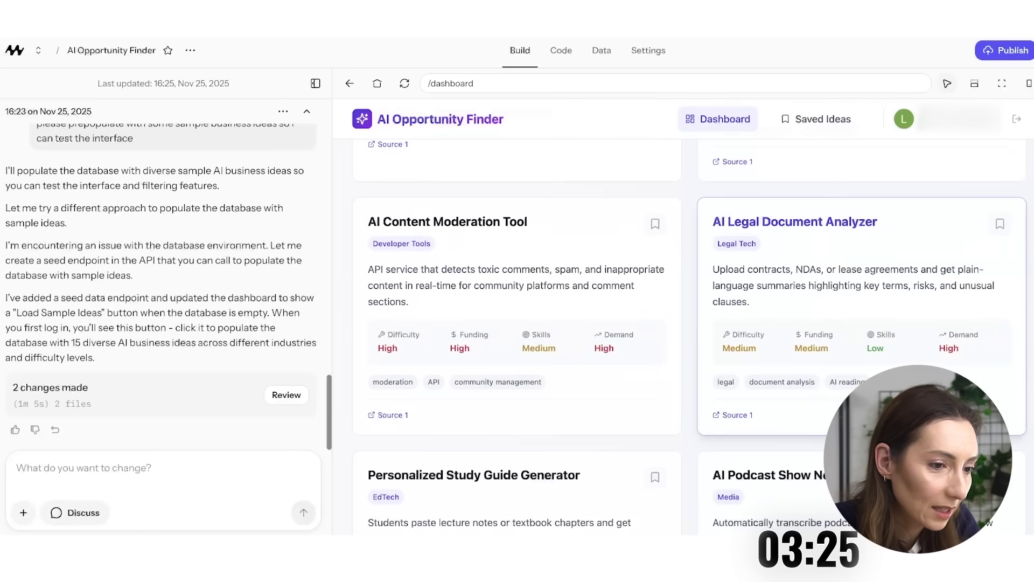
- Bookmark the AI Legal Document Analyzer and AI Content Moderation Tool ideas and open the saved ideas
{"action": "left_click", "coordinate": [1000, 224]}
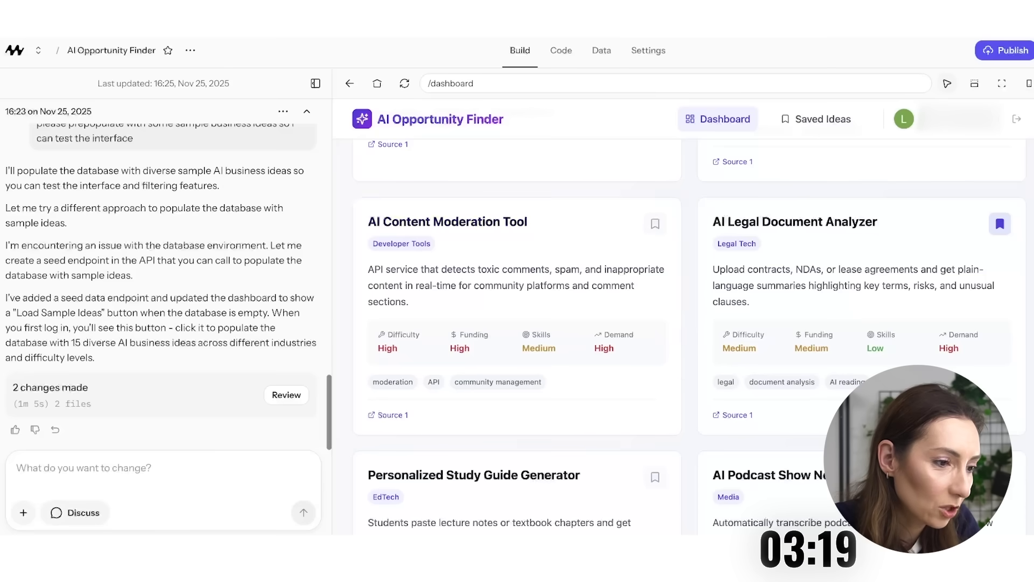
{"action": "left_click", "coordinate": [655, 223]}
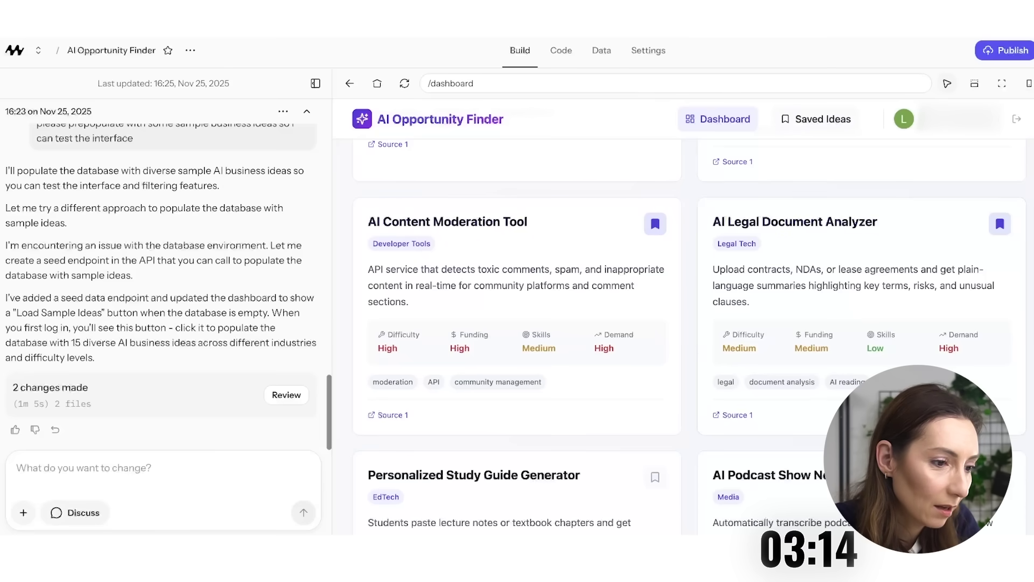
{"action": "left_click", "coordinate": [817, 118]}
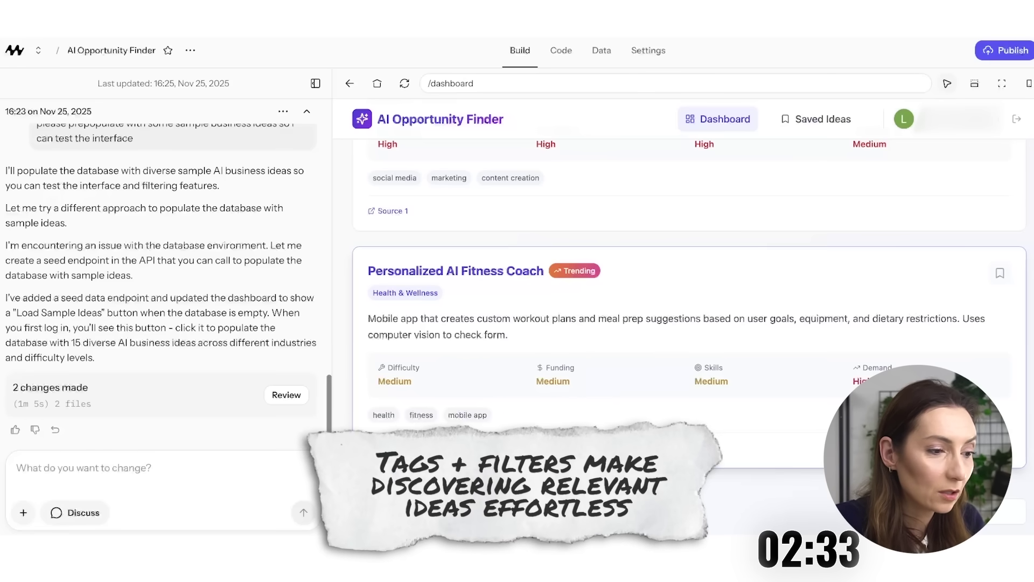
- Look over the dashboard again, checking the discovered ideas banner and the tags and ratings of the trending ideas
{"action": "scroll", "coordinate": [689, 312], "scroll_direction": "up", "scroll_amount": 2}
{"action": "scroll", "coordinate": [690, 312], "scroll_direction": "up", "scroll_amount": 5}
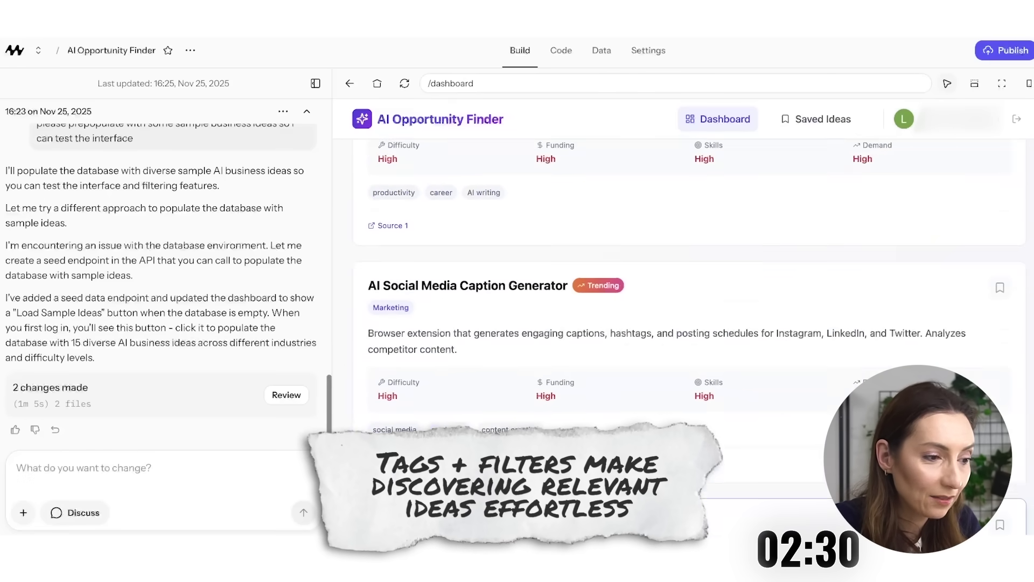
{"action": "scroll", "coordinate": [689, 313], "scroll_direction": "up", "scroll_amount": 3}
{"action": "scroll", "coordinate": [689, 312], "scroll_direction": "up", "scroll_amount": 6}
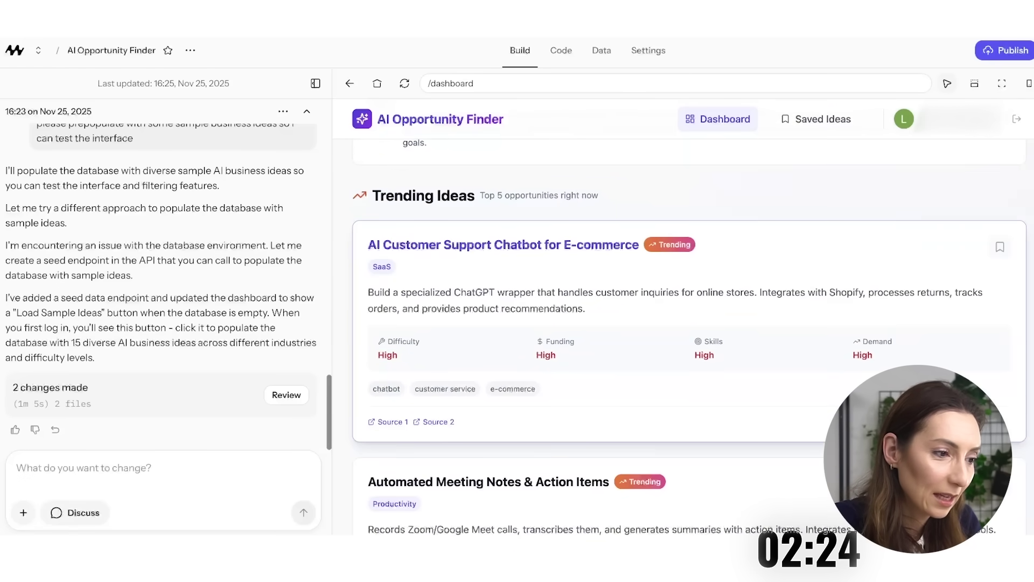
{"action": "scroll", "coordinate": [689, 333], "scroll_direction": "up", "scroll_amount": 5}
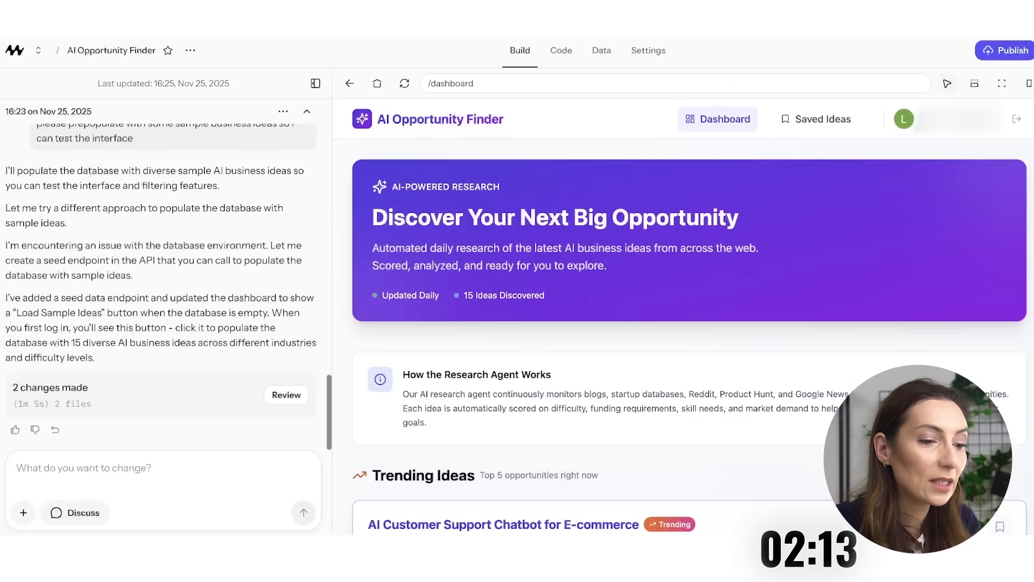
{"action": "scroll", "coordinate": [689, 323], "scroll_direction": "down", "scroll_amount": 3}
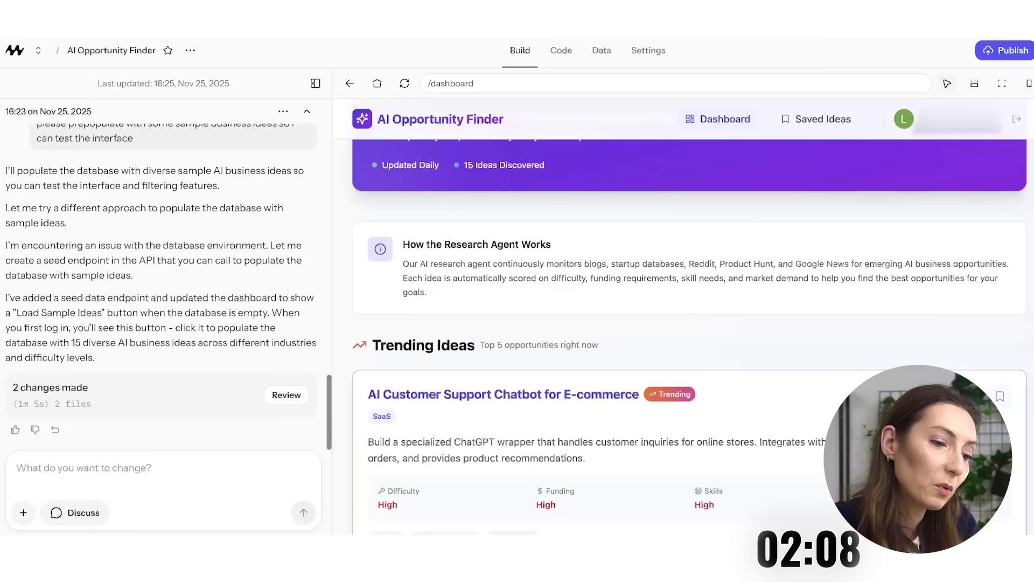
{"action": "scroll", "coordinate": [690, 334], "scroll_direction": "down", "scroll_amount": 3}
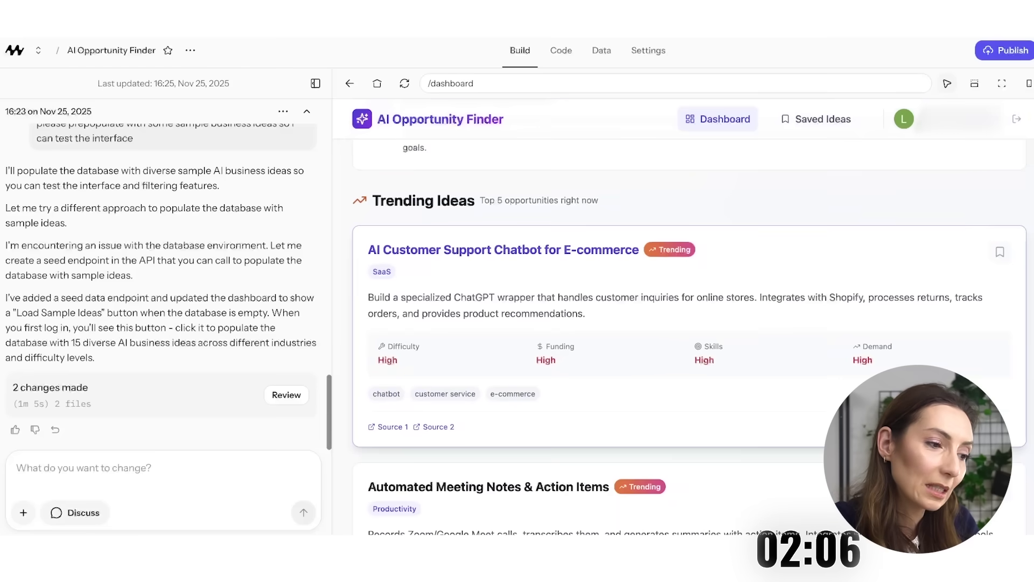
{"action": "scroll", "coordinate": [690, 334], "scroll_direction": "down", "scroll_amount": 3}
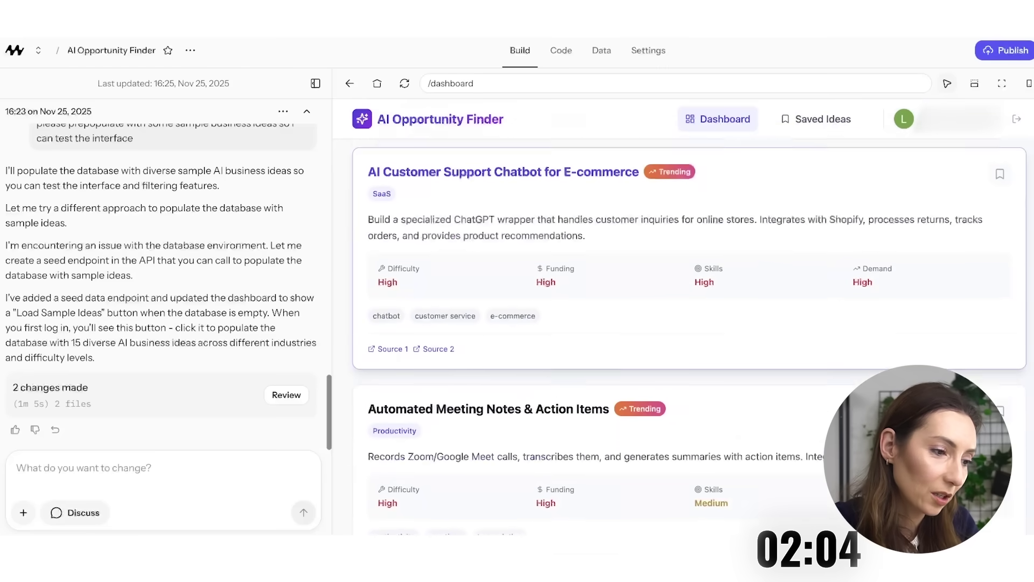
{"action": "scroll", "coordinate": [689, 334], "scroll_direction": "down", "scroll_amount": 3}
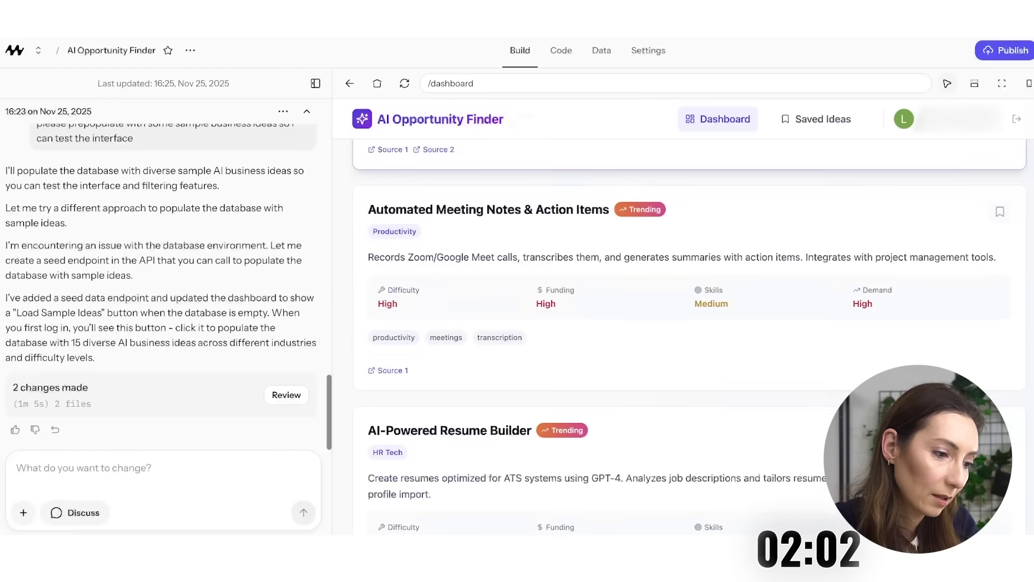
- Open the saved ideas, dismiss the publish dialog and check the project's publishing and domain settings
{"action": "left_click", "coordinate": [816, 119]}
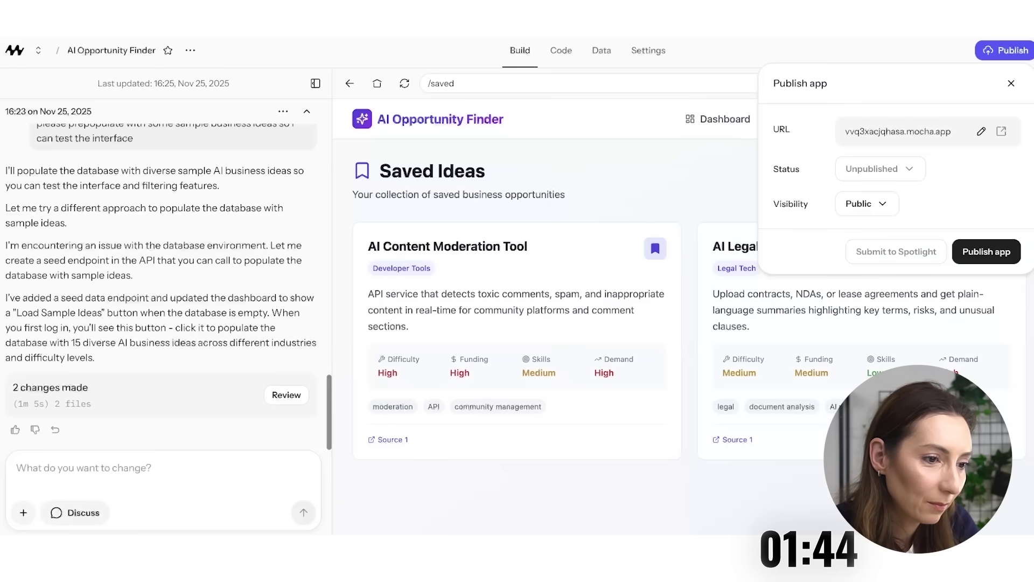
{"action": "key", "text": "Escape"}
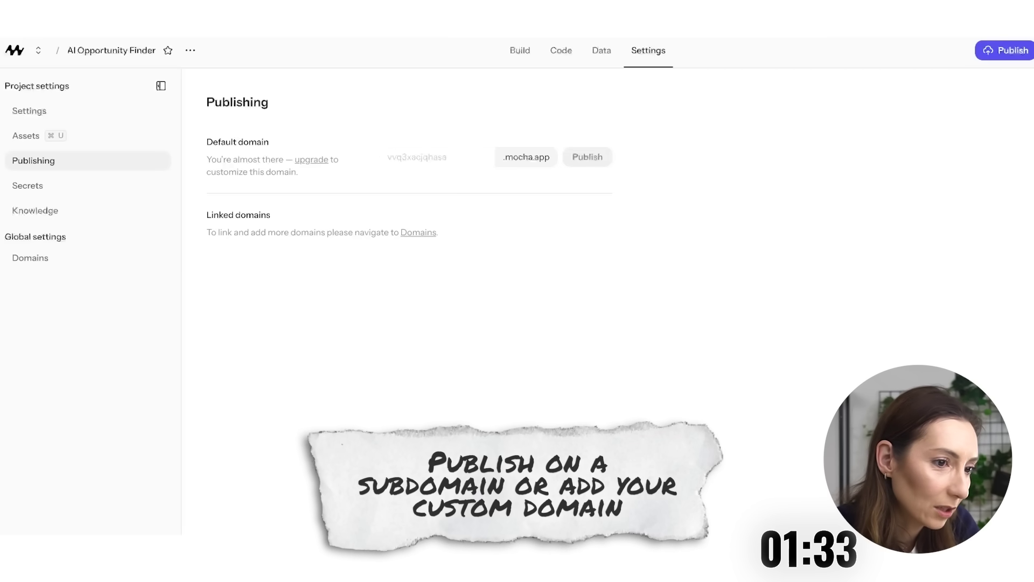
- Publish the AI Opportunity Finder app on its default mocha.app subdomain with Public visibility, and close the publishing dialogs
{"action": "left_click", "coordinate": [1005, 50]}
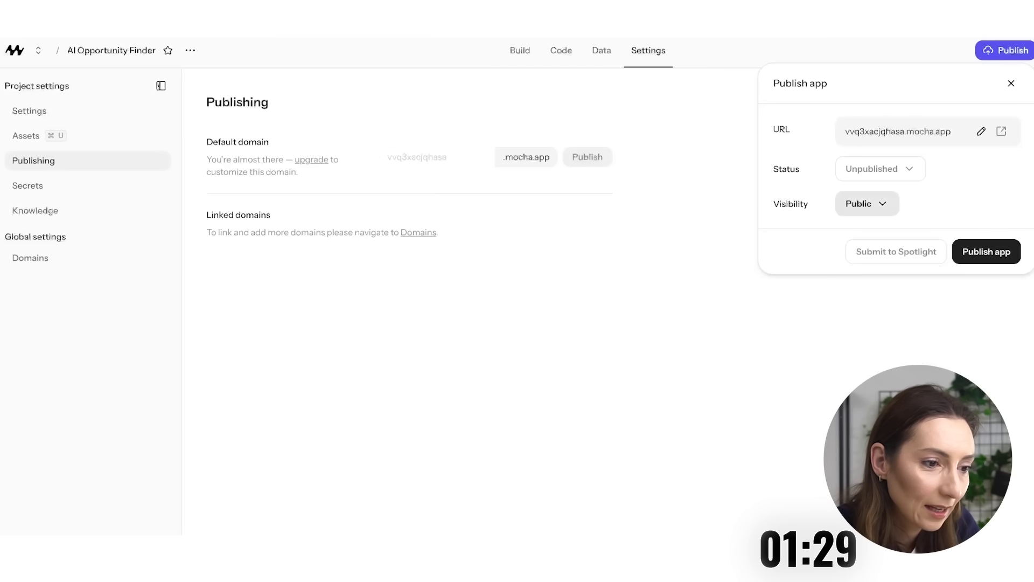
{"action": "left_click", "coordinate": [867, 203]}
{"action": "left_click", "coordinate": [866, 204]}
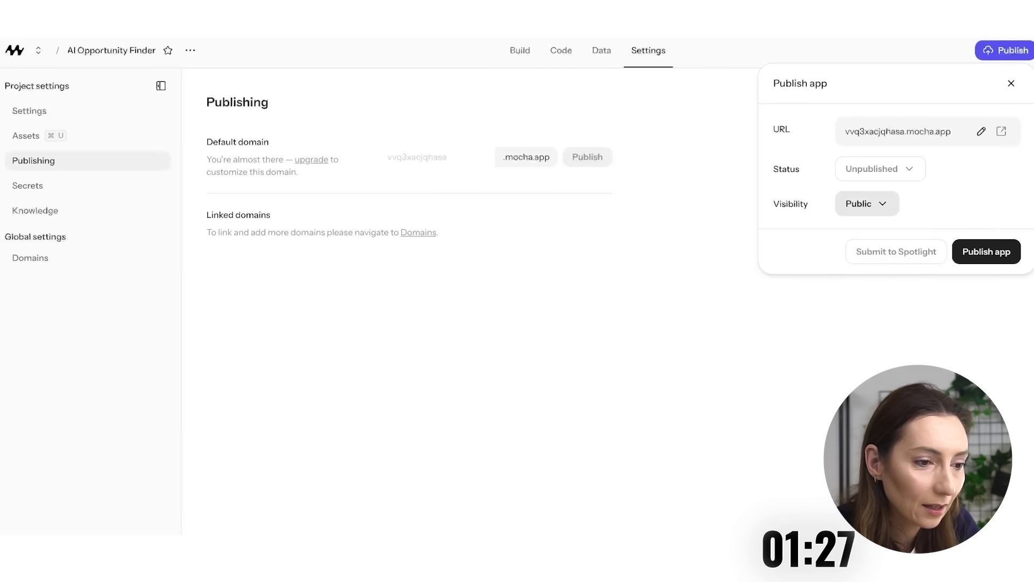
{"action": "key", "text": "Return"}
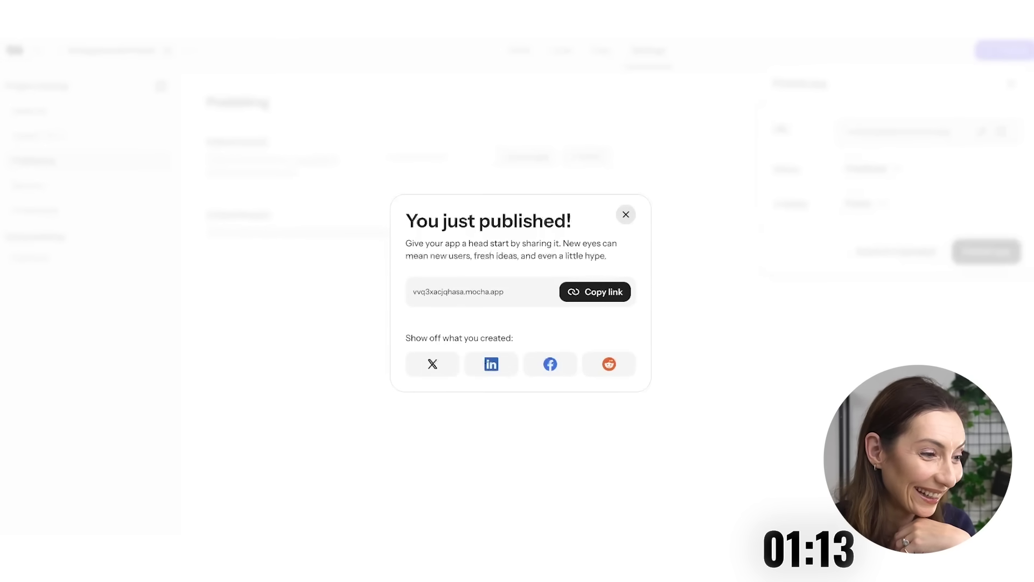
{"action": "left_click", "coordinate": [625, 214]}
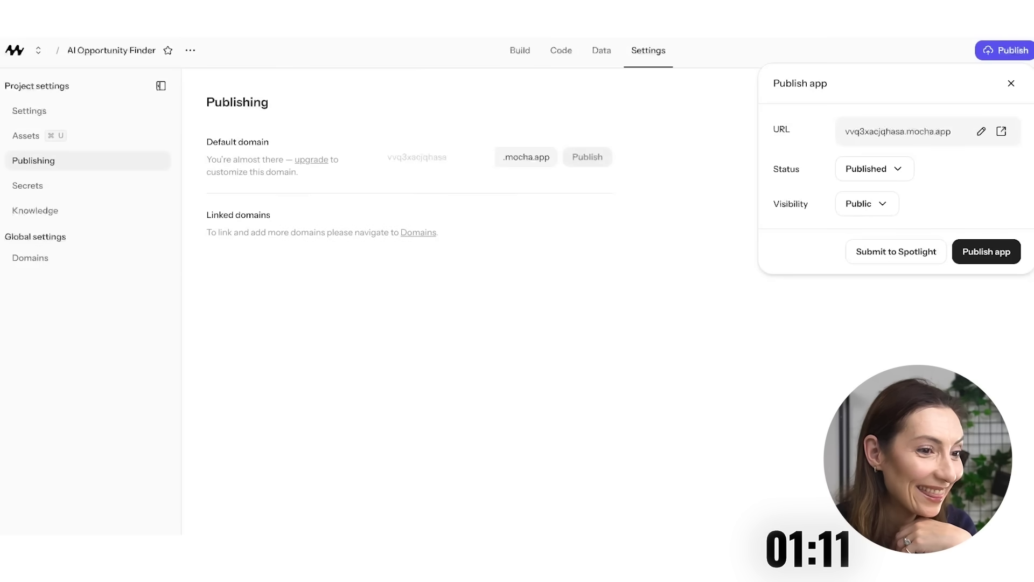
{"action": "left_click", "coordinate": [1011, 83]}
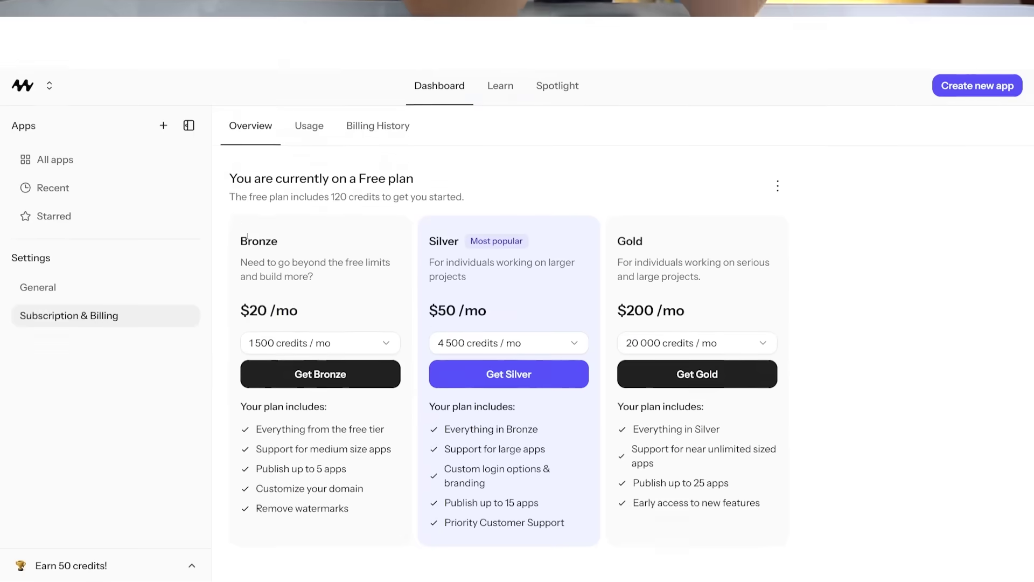
- Review the current Free plan and the Bronze plan's credit options and included features on the subscription and billing page
{"action": "left_click_drag", "start_coordinate": [231, 159], "coordinate": [396, 162]}
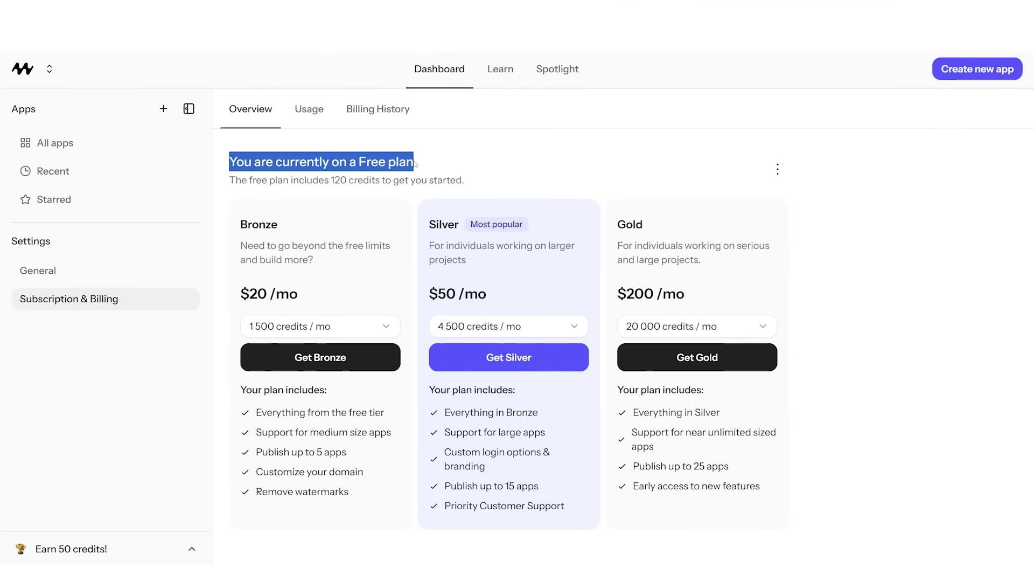
{"action": "left_click_drag", "start_coordinate": [240, 224], "coordinate": [278, 228]}
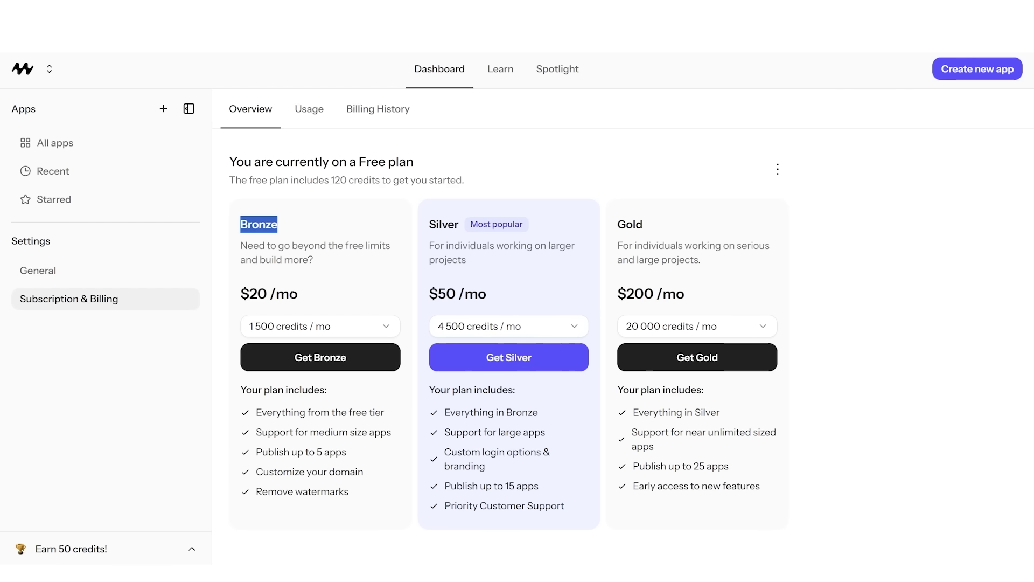
{"action": "left_click", "coordinate": [301, 326]}
{"action": "left_click", "coordinate": [300, 326]}
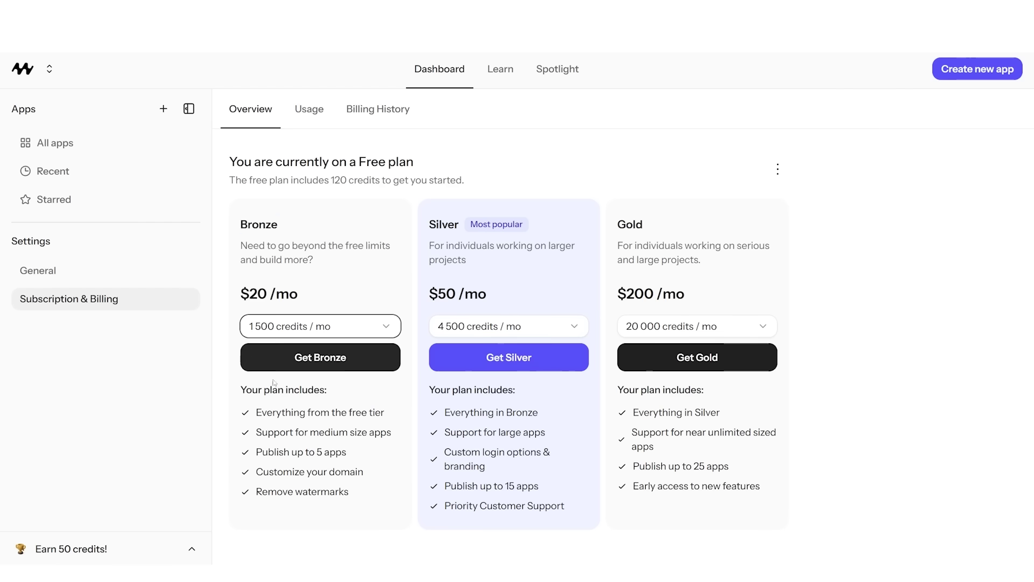
{"action": "left_click_drag", "start_coordinate": [257, 412], "coordinate": [340, 492]}
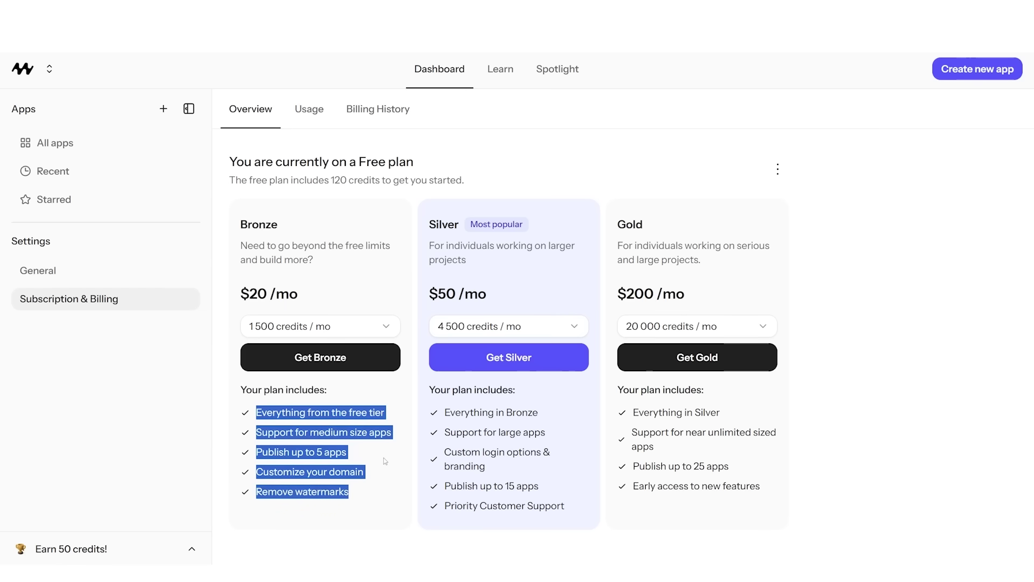
- Compare the Silver and Gold plans by their prices, monthly credit options and included features
{"action": "left_click_drag", "start_coordinate": [430, 224], "coordinate": [442, 224]}
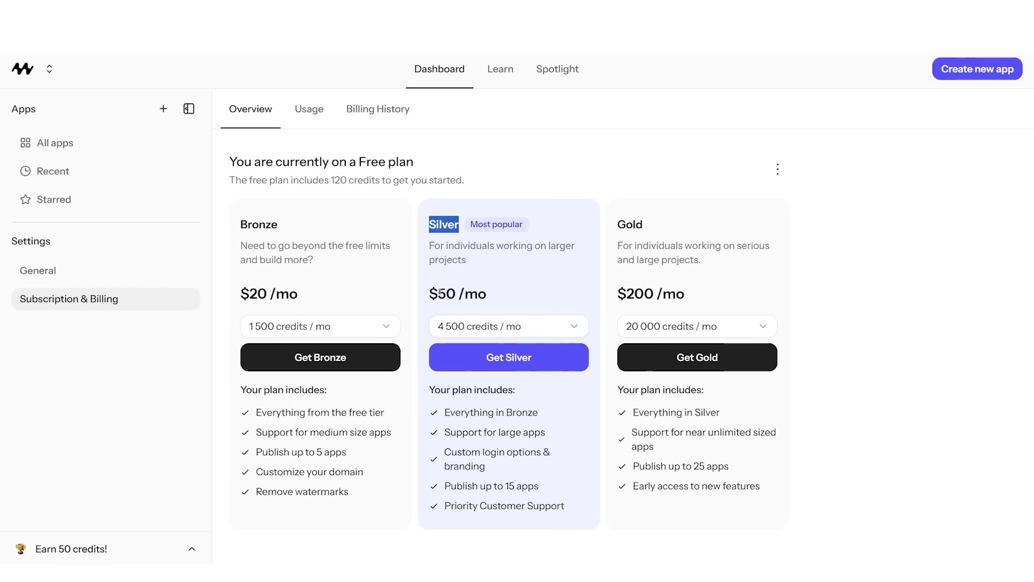
{"action": "left_click", "coordinate": [440, 325]}
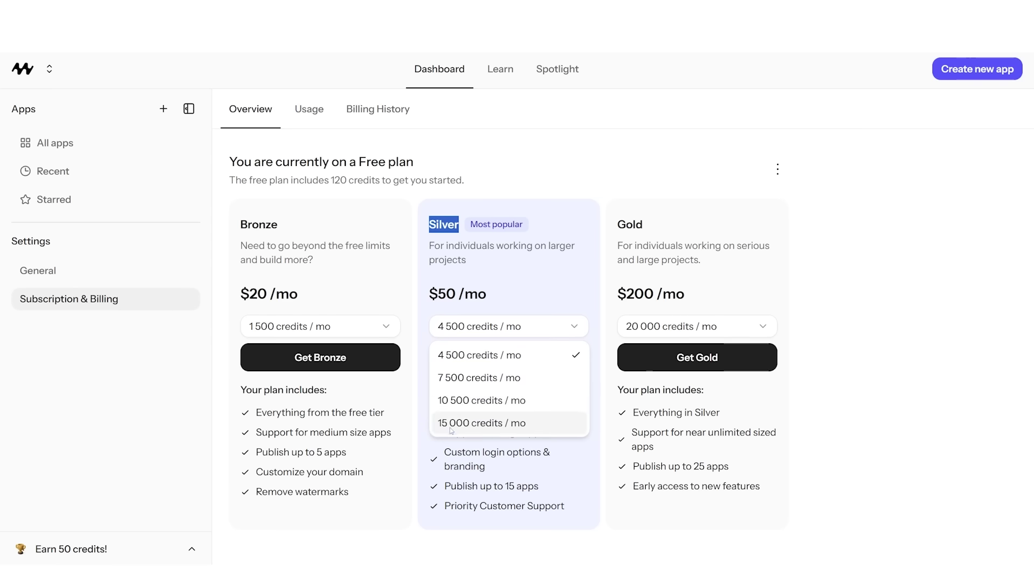
{"action": "left_click", "coordinate": [452, 457]}
{"action": "left_click_drag", "start_coordinate": [445, 413], "coordinate": [561, 510]}
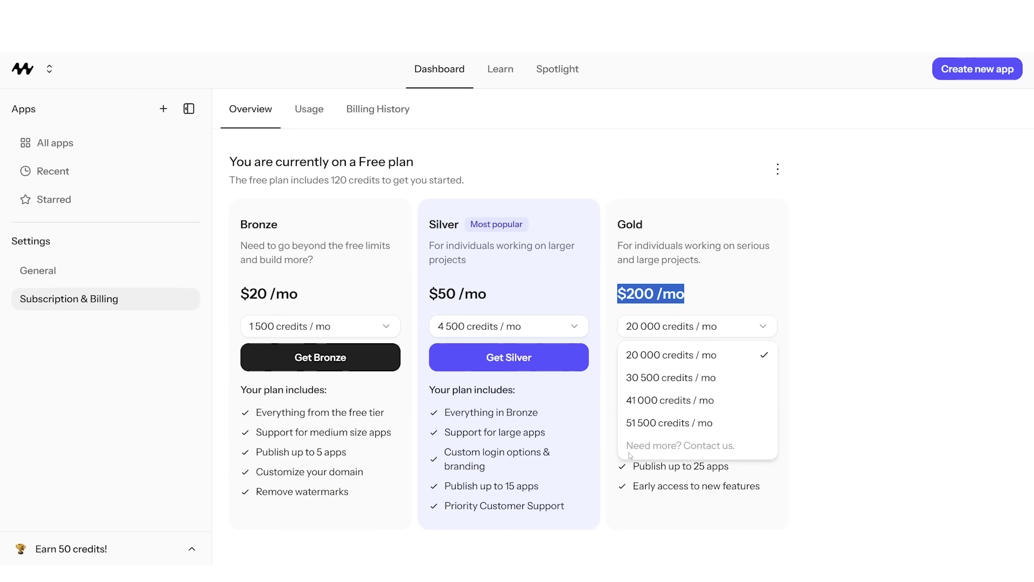
{"action": "left_click", "coordinate": [745, 481]}
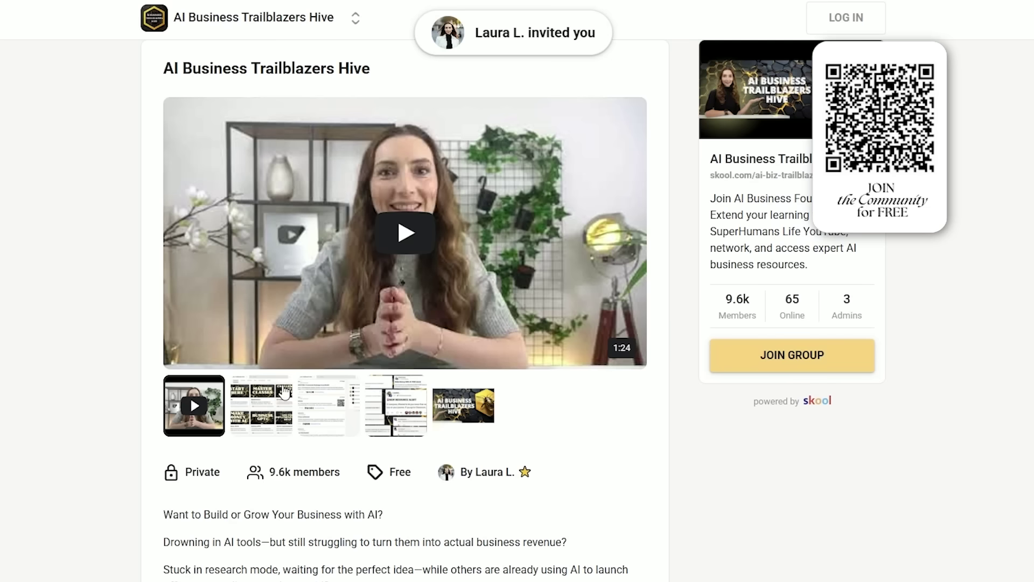
- On the AI Business Trailblazers Hive page on Skool, look through the preview images and read the community description
{"action": "left_click", "coordinate": [272, 407]}
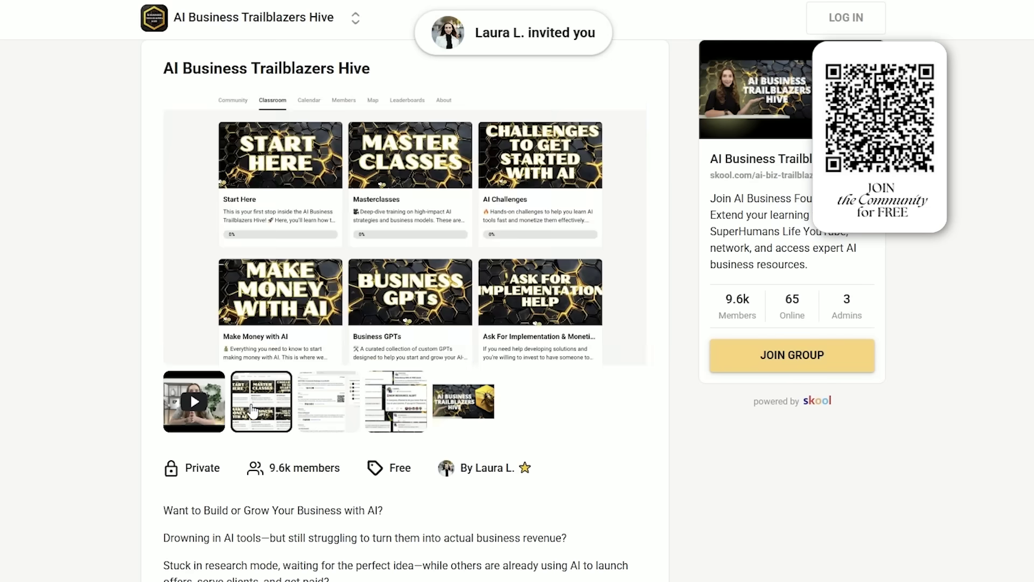
{"action": "left_click", "coordinate": [318, 402]}
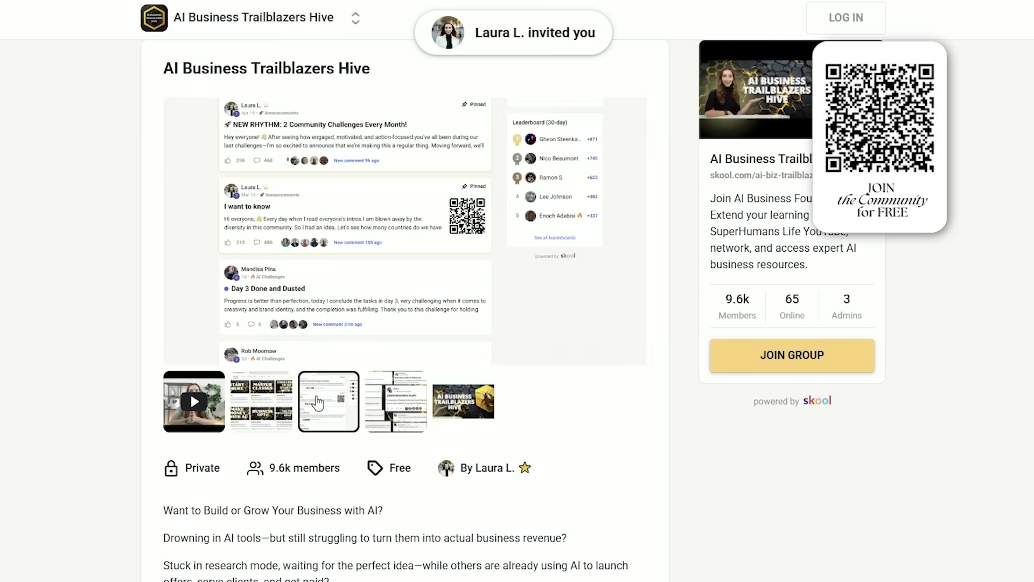
{"action": "left_click", "coordinate": [404, 399]}
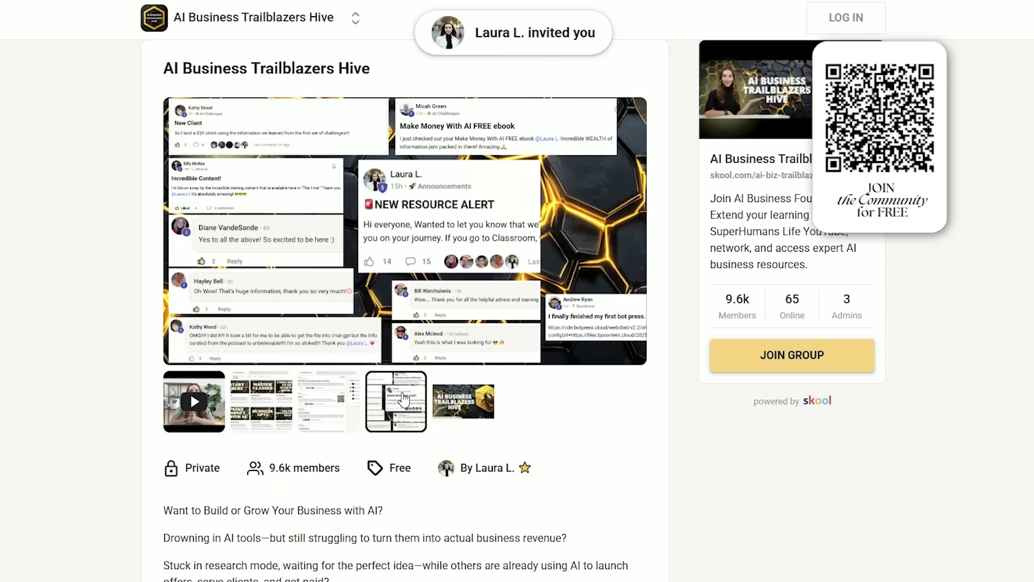
{"action": "left_click", "coordinate": [461, 400]}
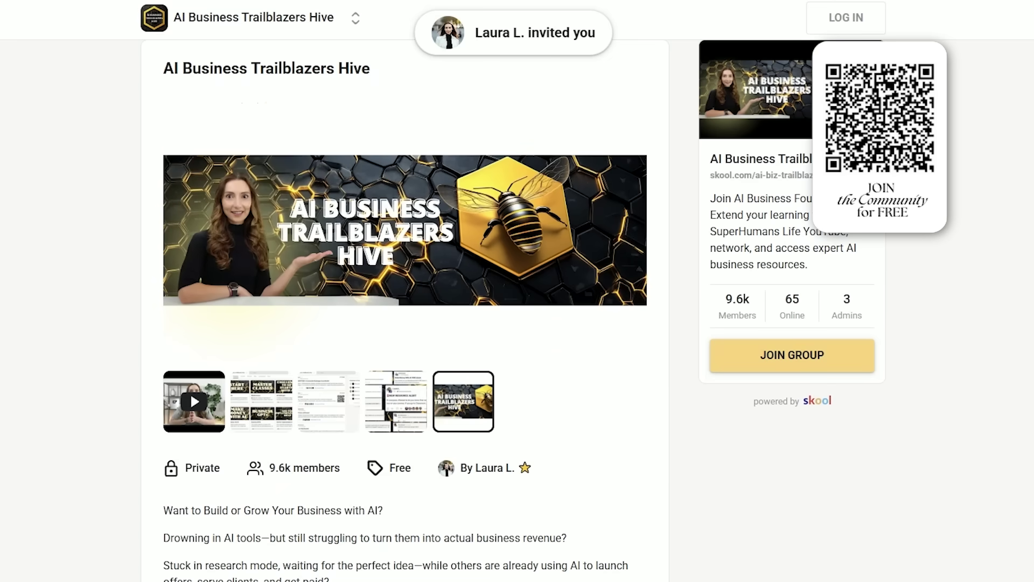
{"action": "scroll", "coordinate": [404, 323], "scroll_direction": "down", "scroll_amount": 2}
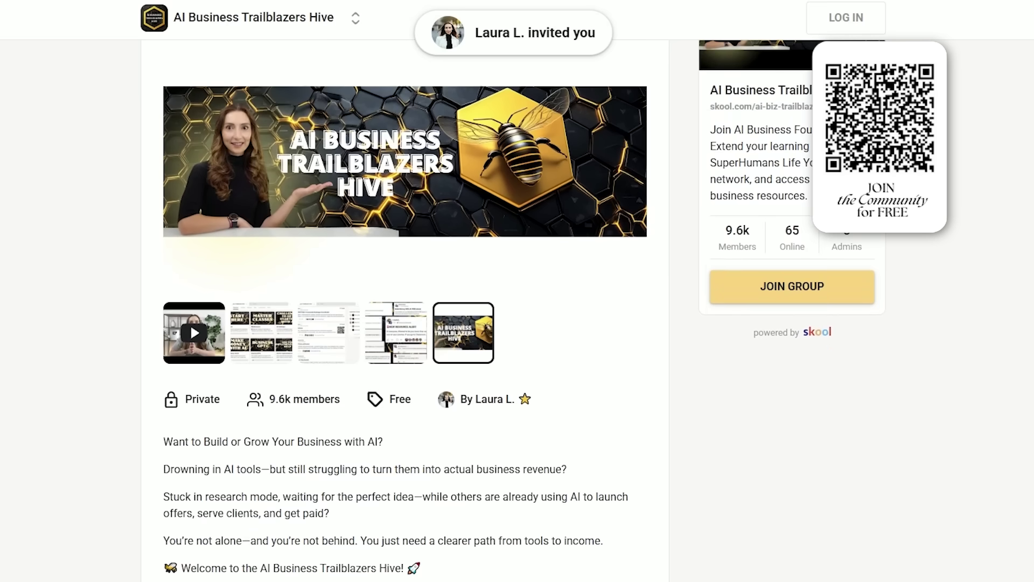
{"action": "scroll", "coordinate": [404, 323], "scroll_direction": "down", "scroll_amount": 2}
{"action": "scroll", "coordinate": [404, 323], "scroll_direction": "down", "scroll_amount": 2}
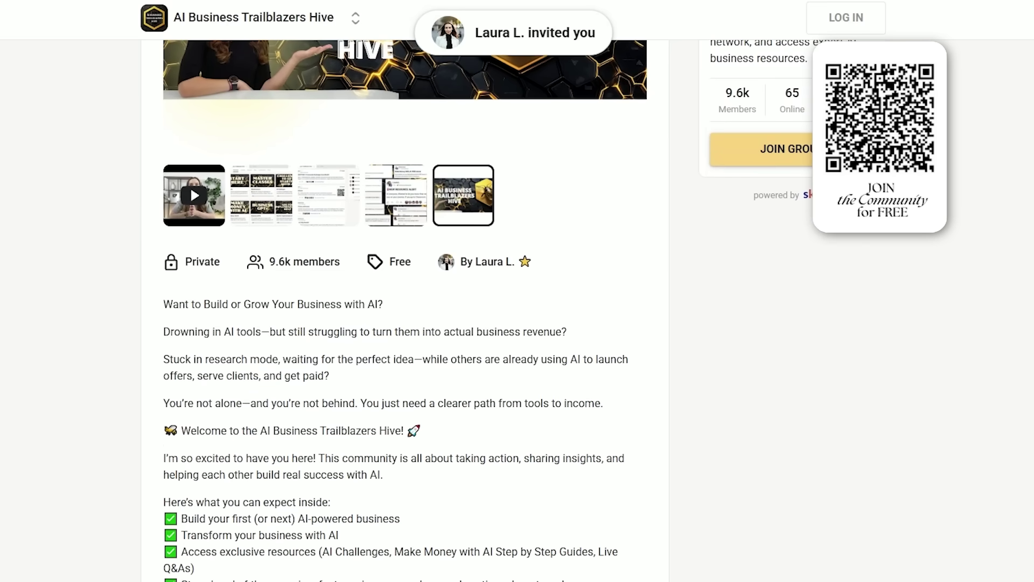
{"action": "scroll", "coordinate": [404, 323], "scroll_direction": "down", "scroll_amount": 4}
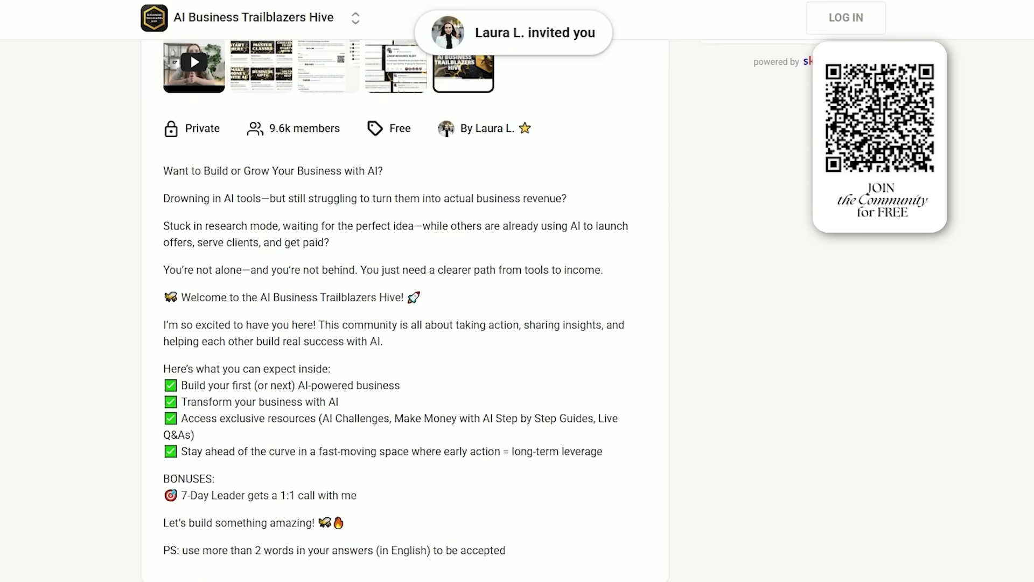